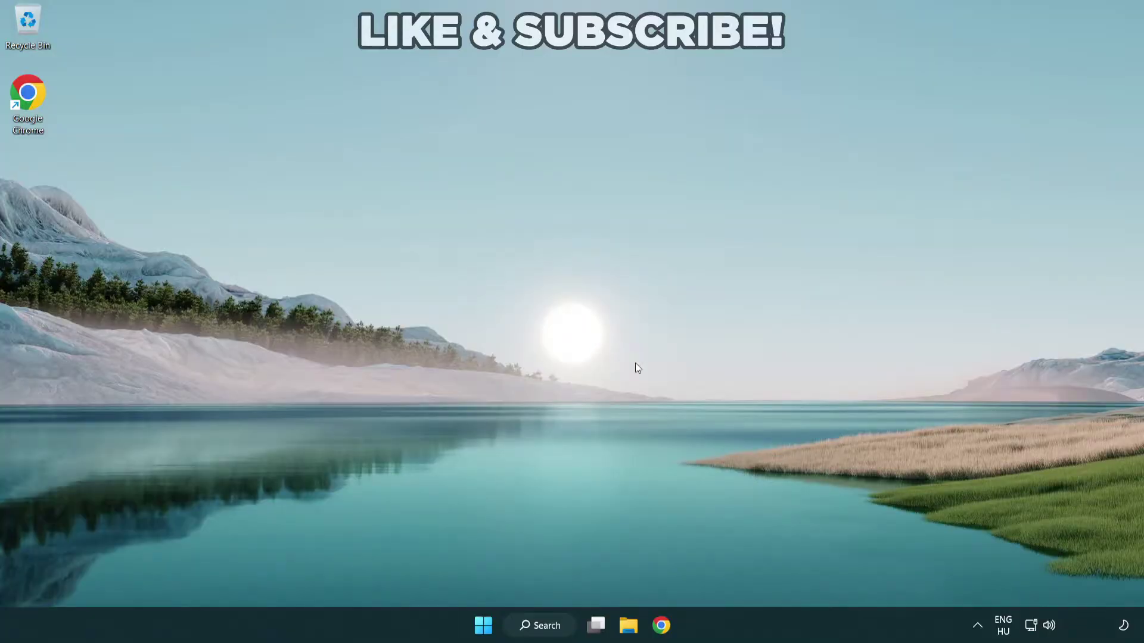
Switch the Quick Settings sound output from CABLE Input to Speakers (High Definition Audio Device).
{"action": "left_click", "coordinate": [1049, 627]}
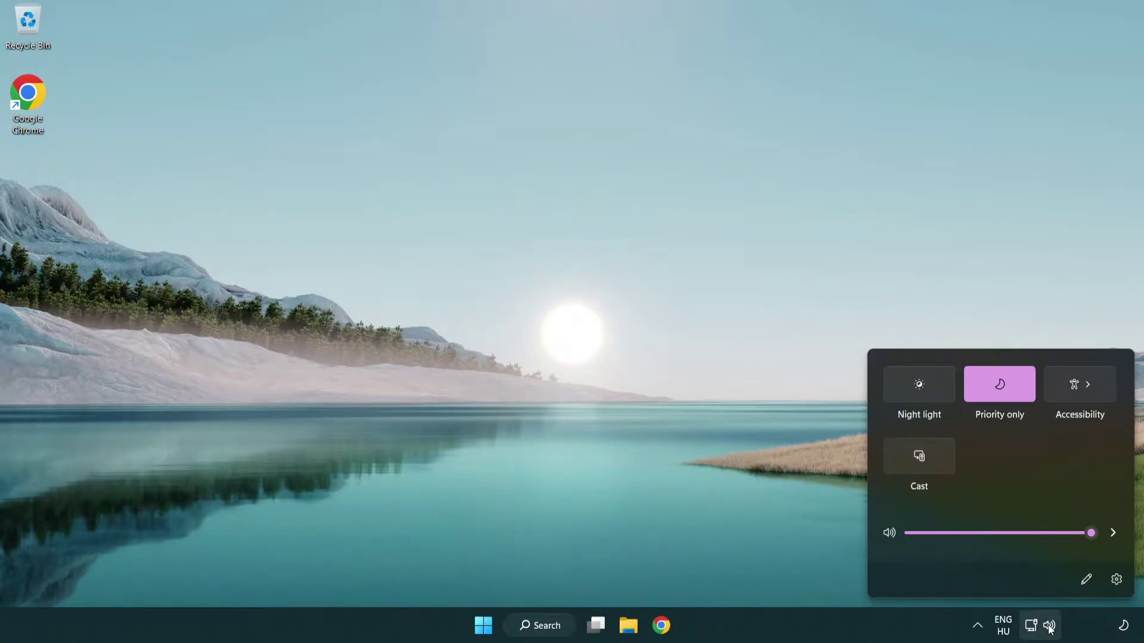
{"action": "left_click", "coordinate": [1113, 534]}
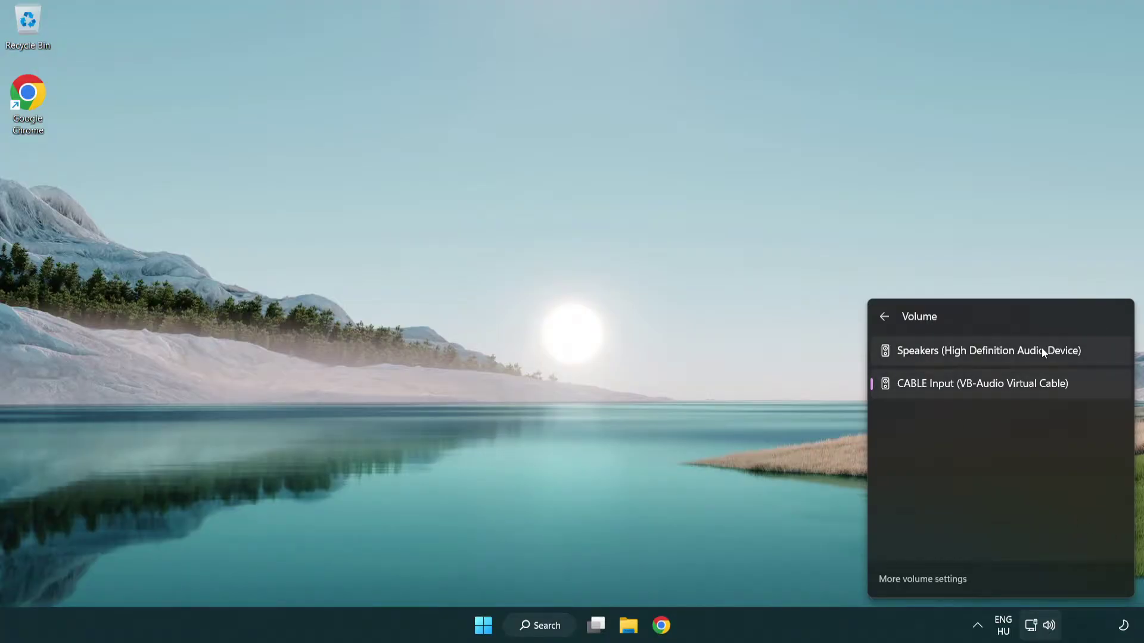
{"action": "left_click", "coordinate": [1098, 356]}
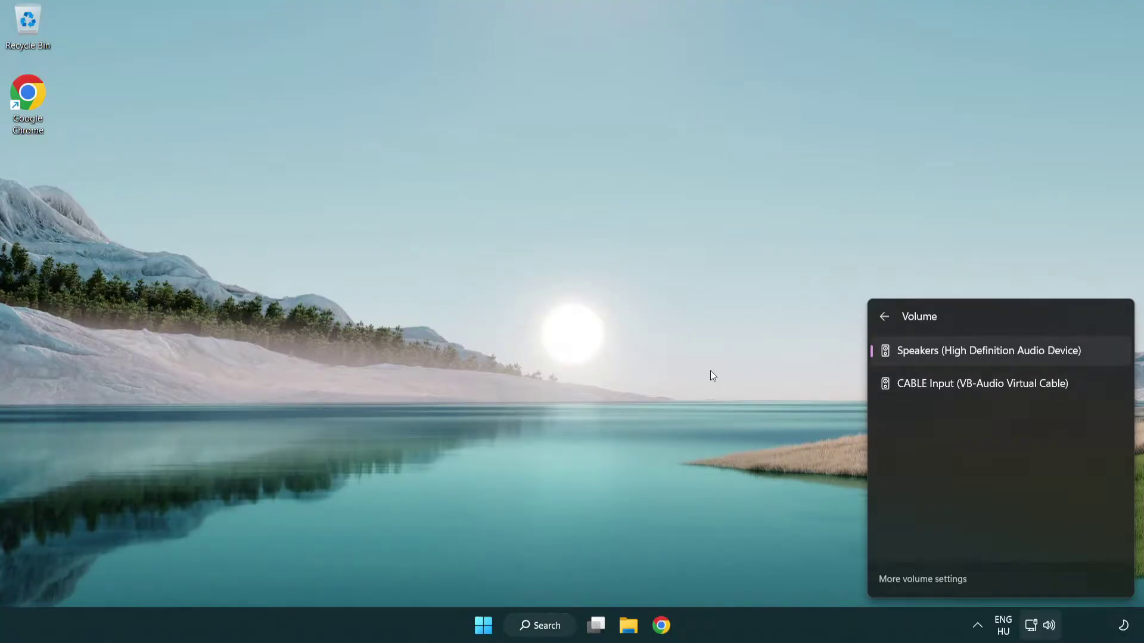
{"action": "left_click", "coordinate": [602, 343]}
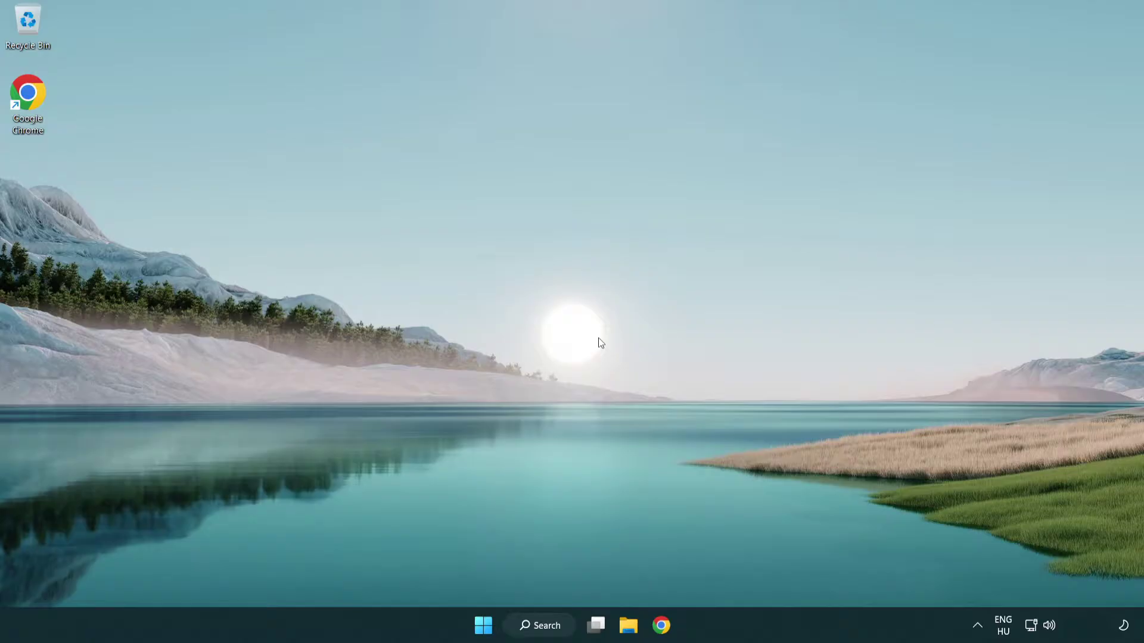
Reset sound devices and app volumes in the Volume mixer to recommended defaults, then close Settings.
{"action": "right_click", "coordinate": [1050, 626]}
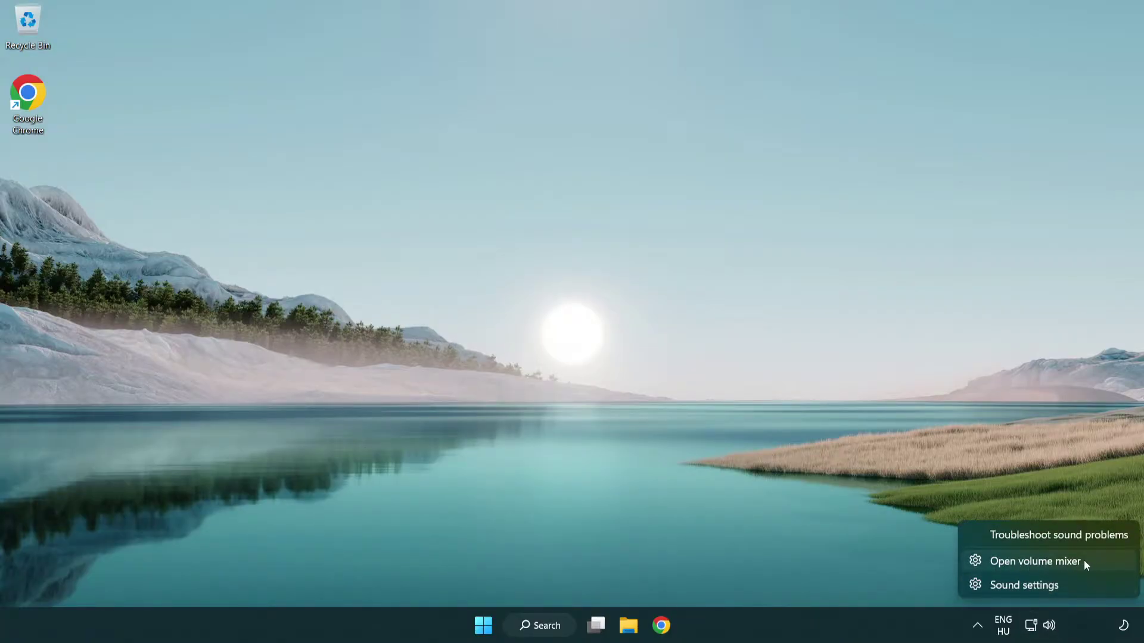
{"action": "left_click", "coordinate": [1104, 563]}
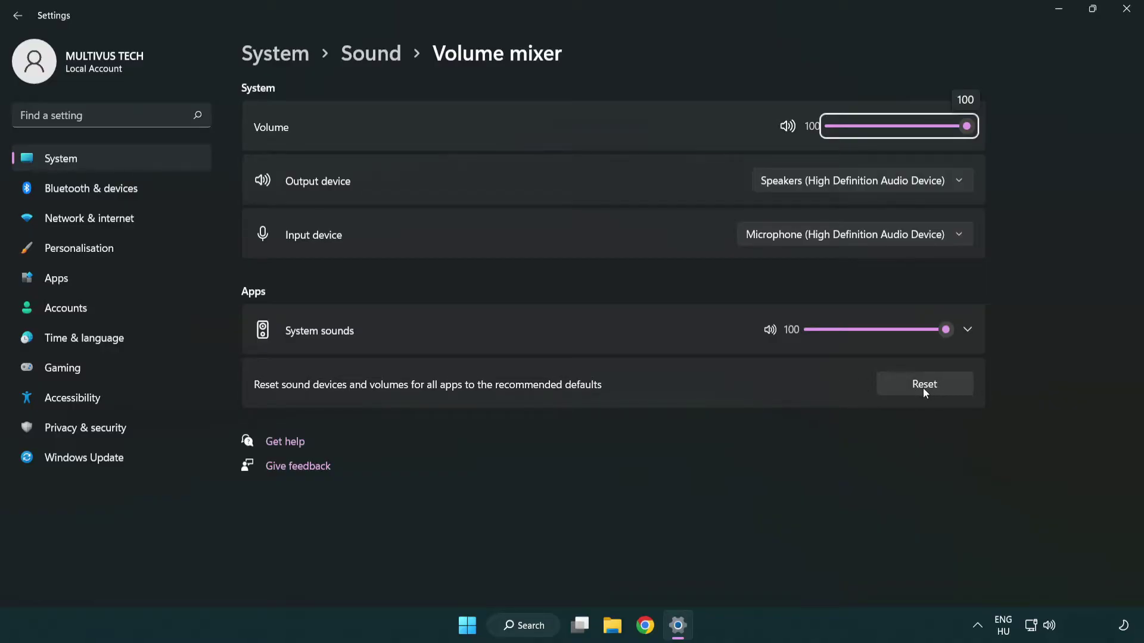
{"action": "left_click", "coordinate": [955, 388]}
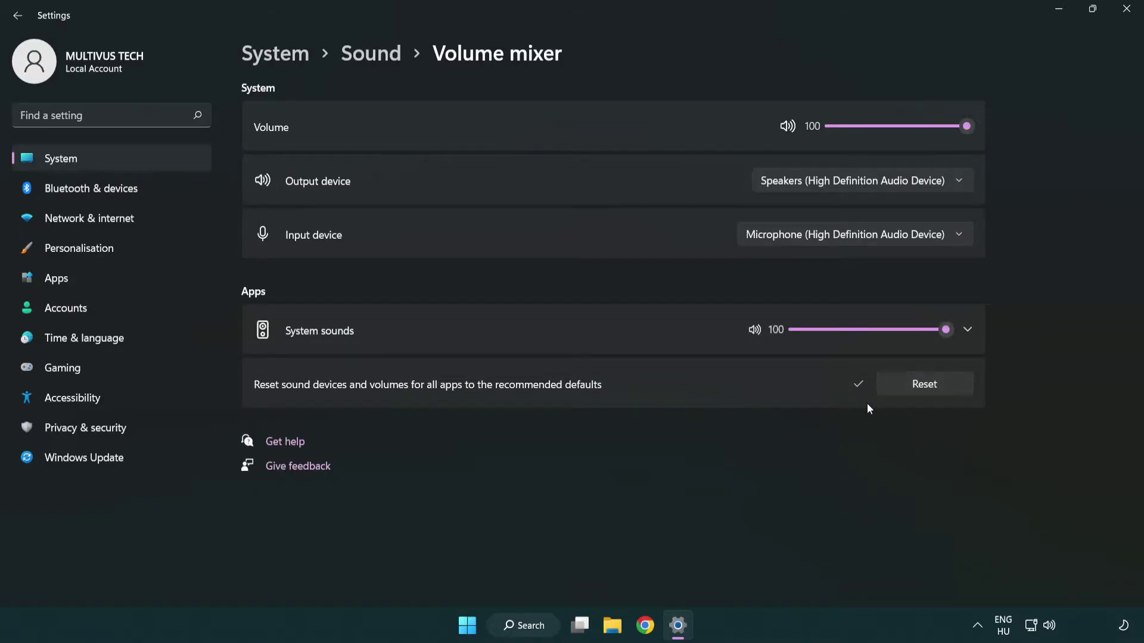
{"action": "left_click", "coordinate": [1130, 11]}
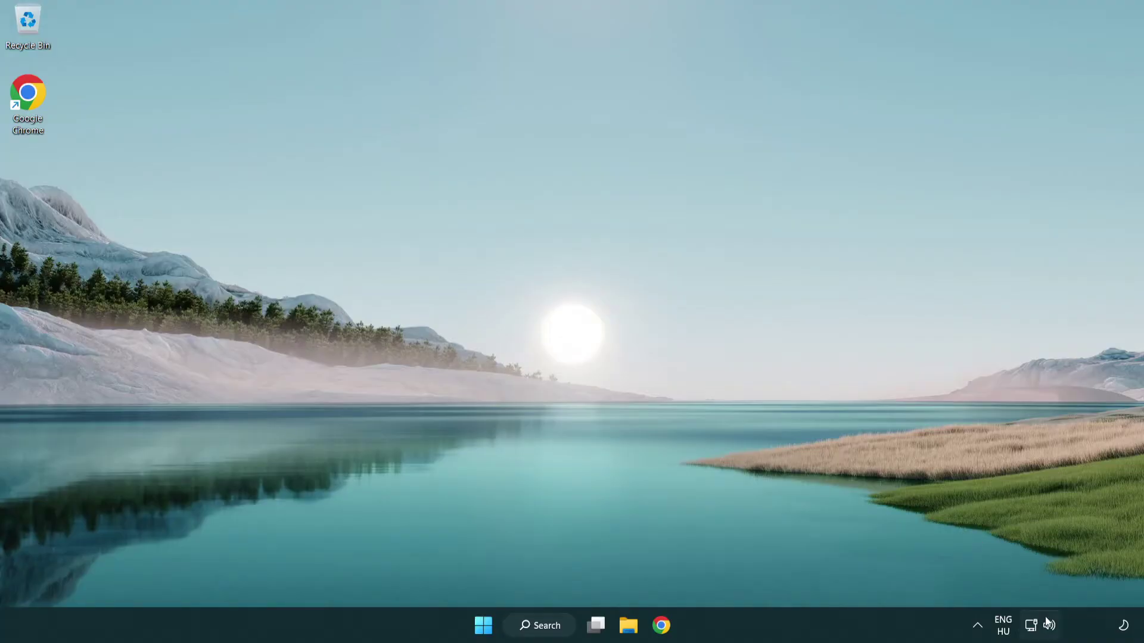
Open the System > Sound page and set the Speakers output volume to 100.
{"action": "right_click", "coordinate": [1049, 626]}
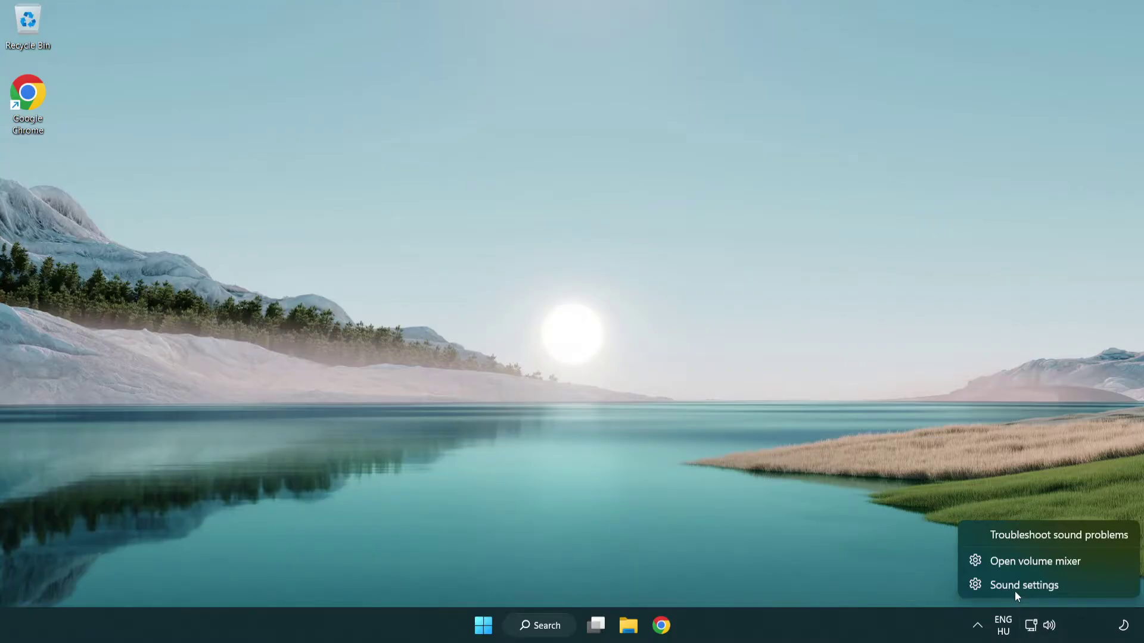
{"action": "left_click", "coordinate": [1095, 590]}
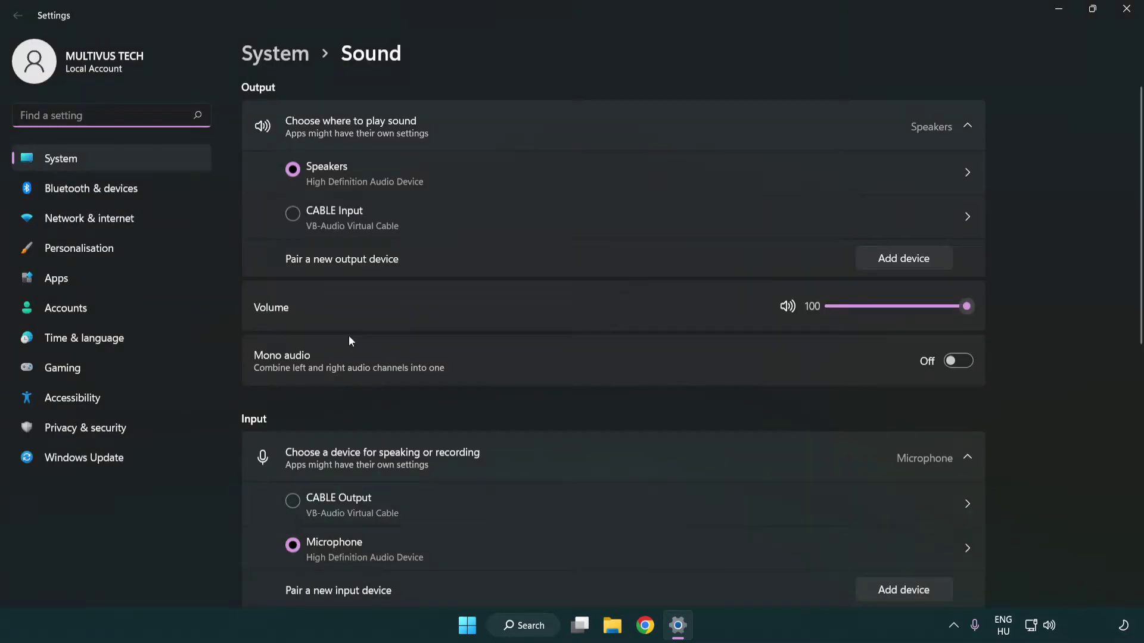
{"action": "left_click_drag", "start_coordinate": [920, 306], "coordinate": [1021, 305]}
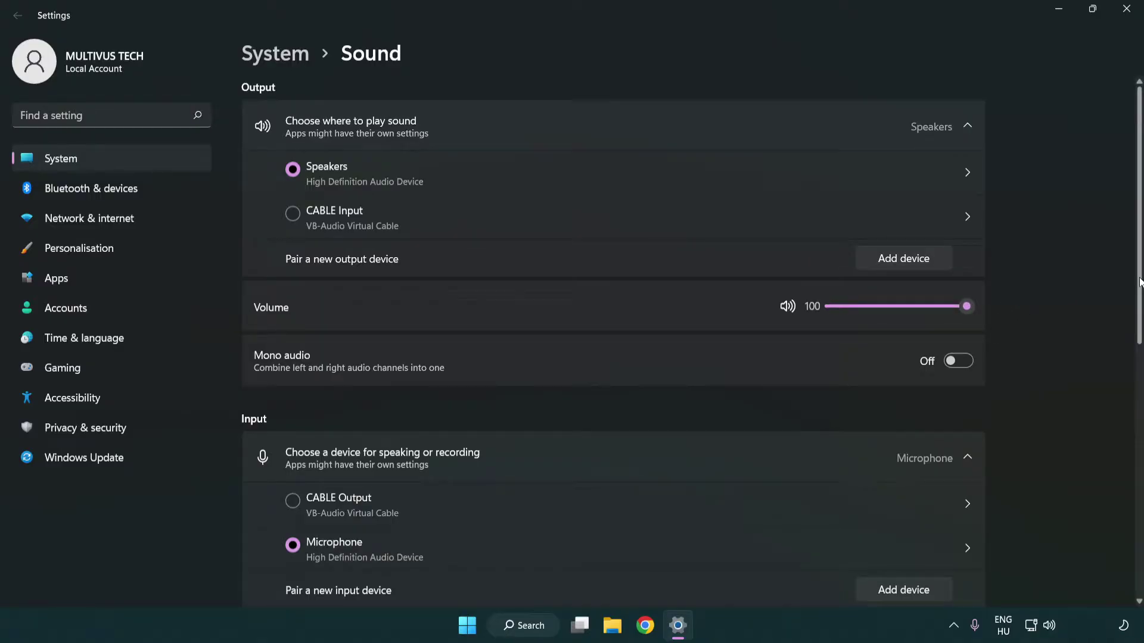
{"action": "scroll", "coordinate": [1140, 281], "scroll_direction": "down", "scroll_amount": 6}
{"action": "scroll", "coordinate": [666, 387], "scroll_direction": "down", "scroll_amount": 2}
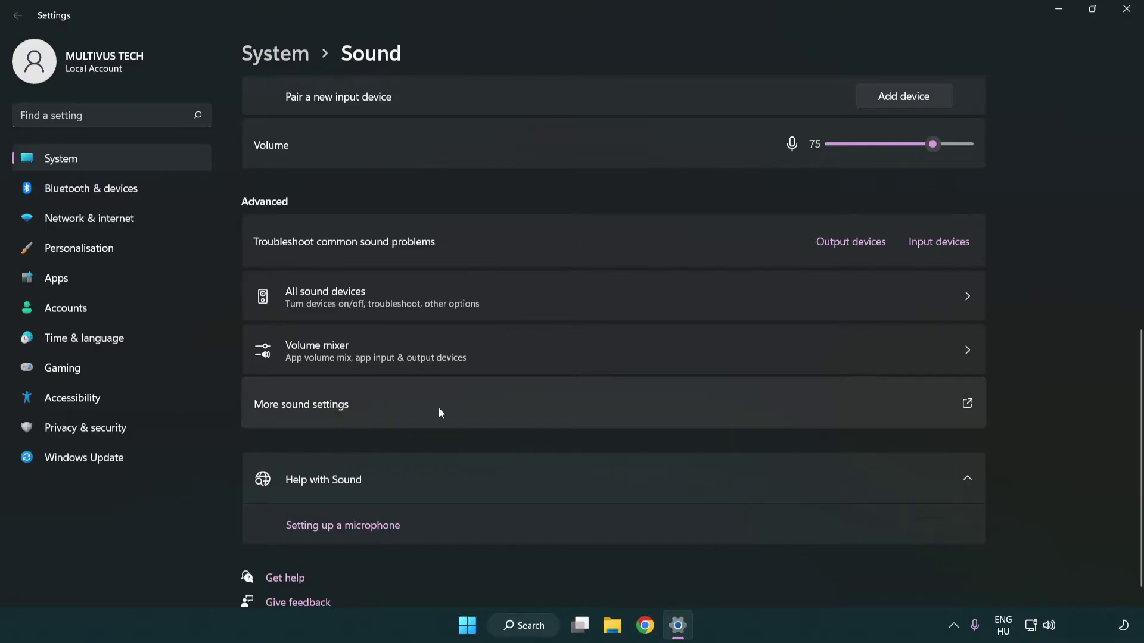
Disable the CABLE Input playback device in the classic Sound dialog, leaving Speakers as default.
{"action": "left_click", "coordinate": [439, 409]}
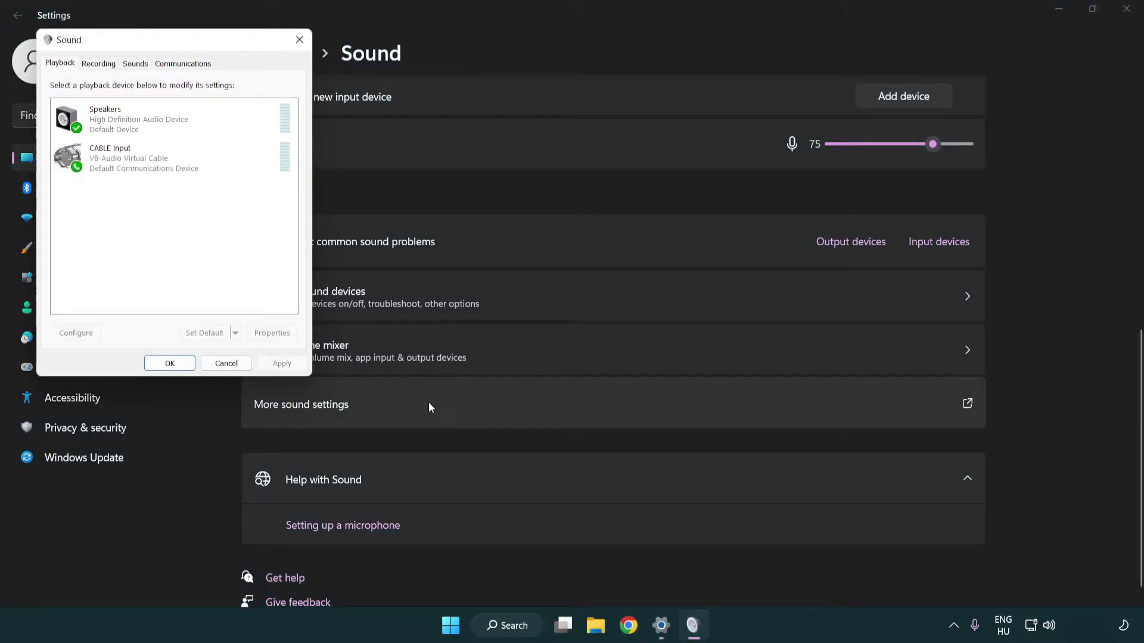
{"action": "left_click_drag", "start_coordinate": [202, 40], "coordinate": [587, 149]}
{"action": "left_click", "coordinate": [549, 274]}
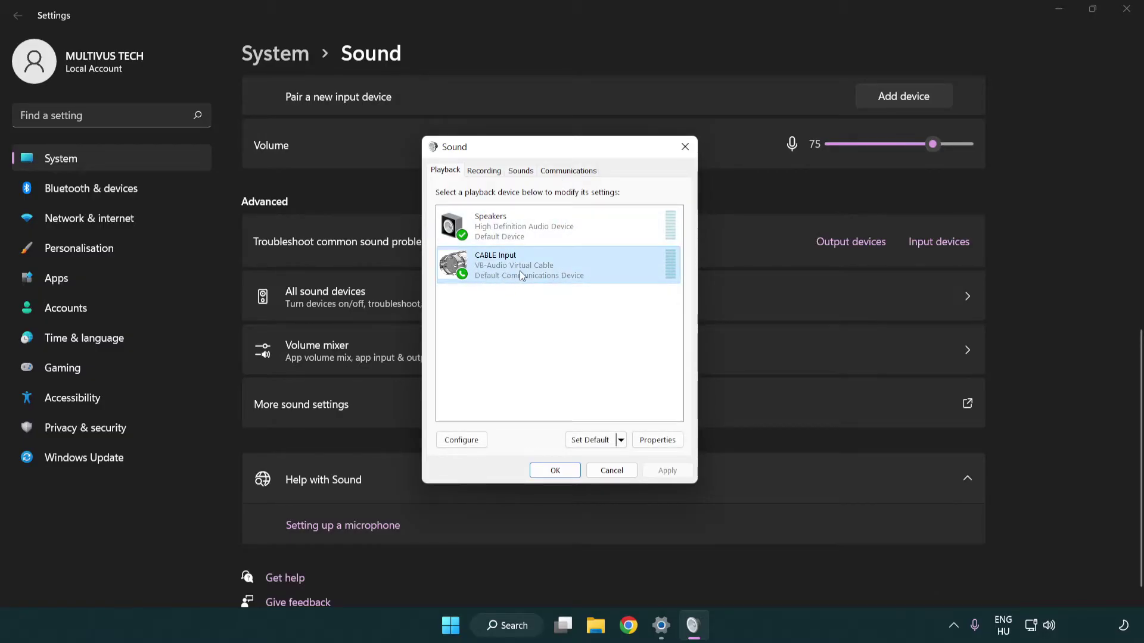
{"action": "right_click", "coordinate": [519, 270]}
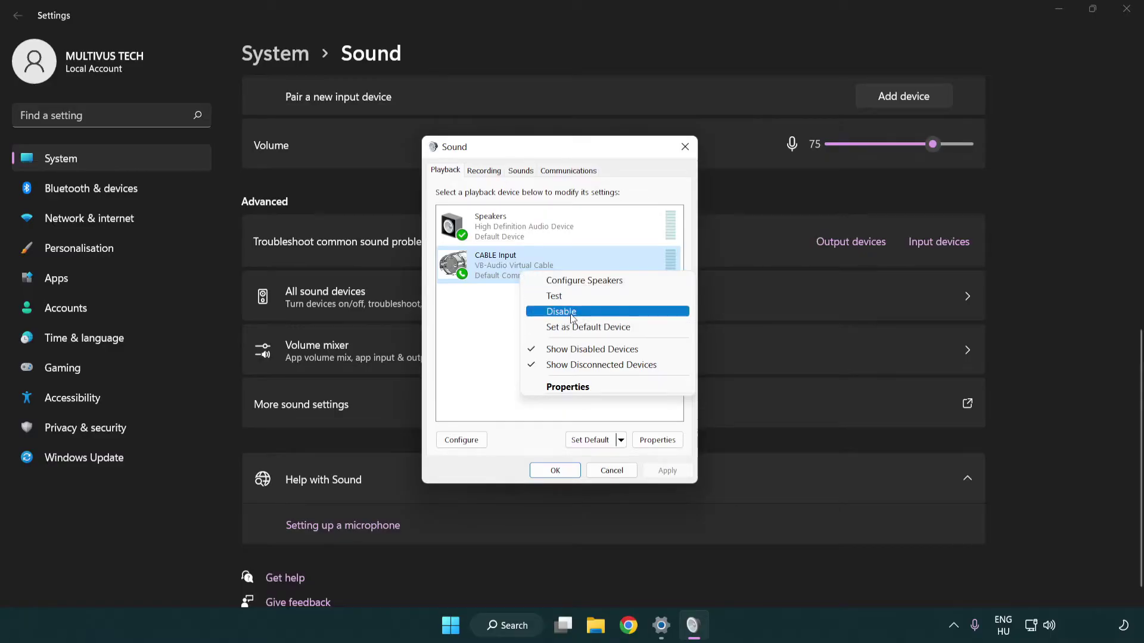
{"action": "left_click", "coordinate": [591, 311]}
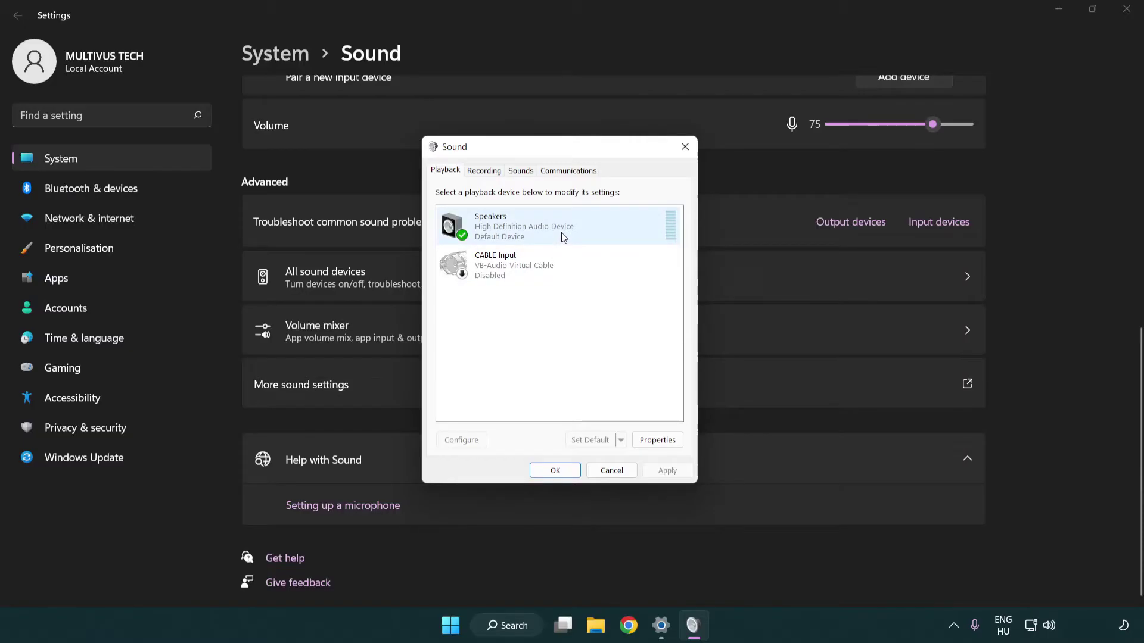
Configure the Speakers as 7.1 Surround with full-range front and surround speakers.
{"action": "right_click", "coordinate": [581, 226]}
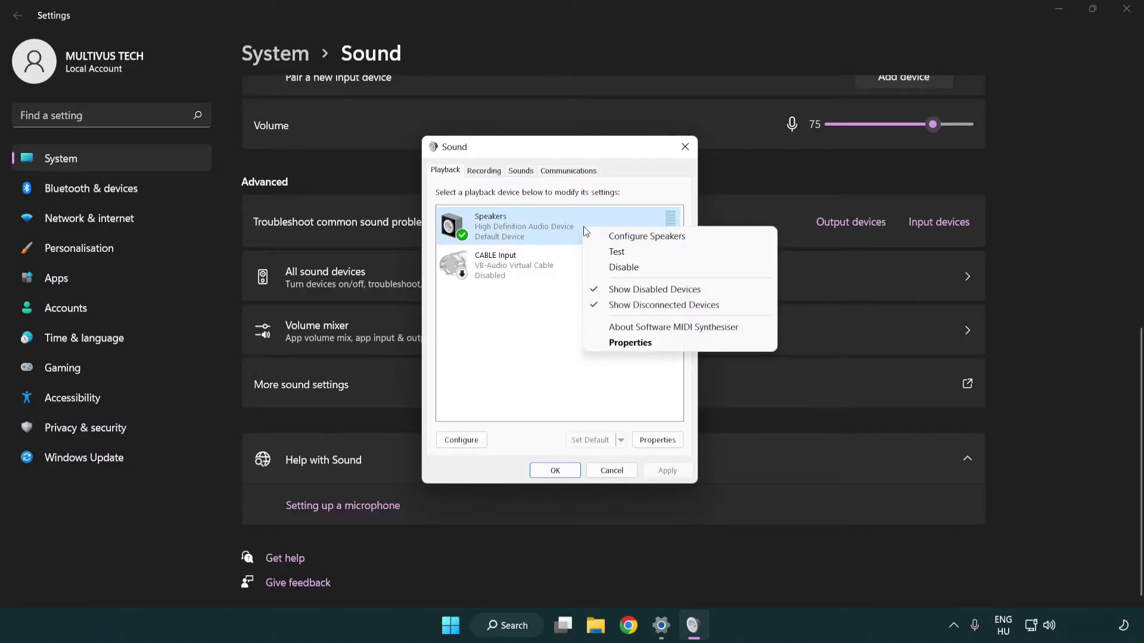
{"action": "left_click", "coordinate": [629, 238]}
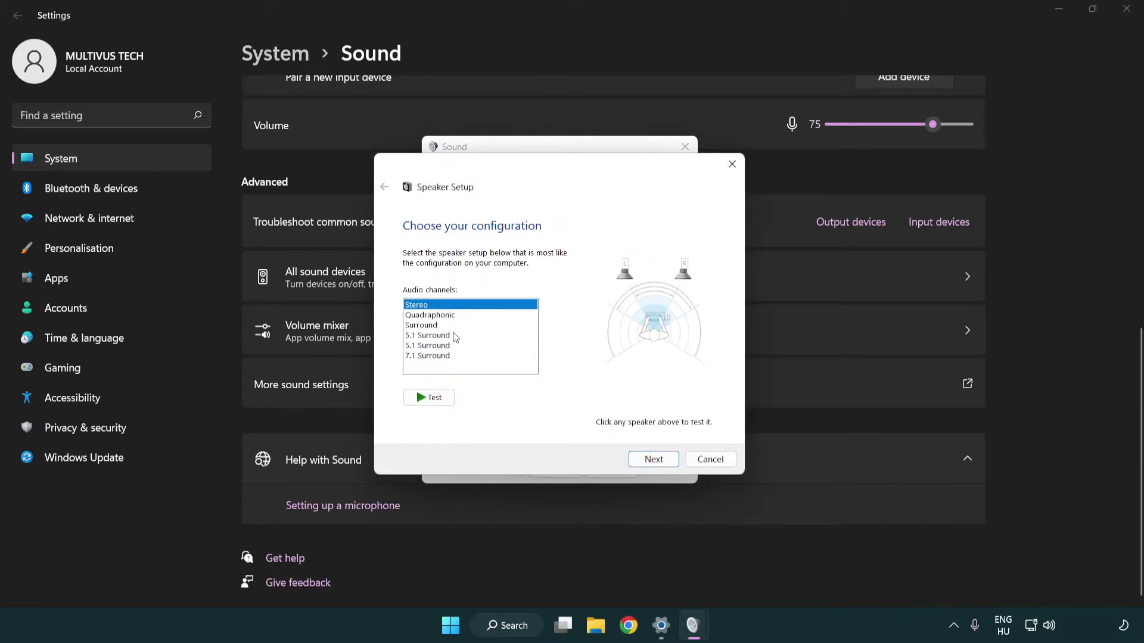
{"action": "left_click_drag", "start_coordinate": [454, 335], "coordinate": [455, 360]}
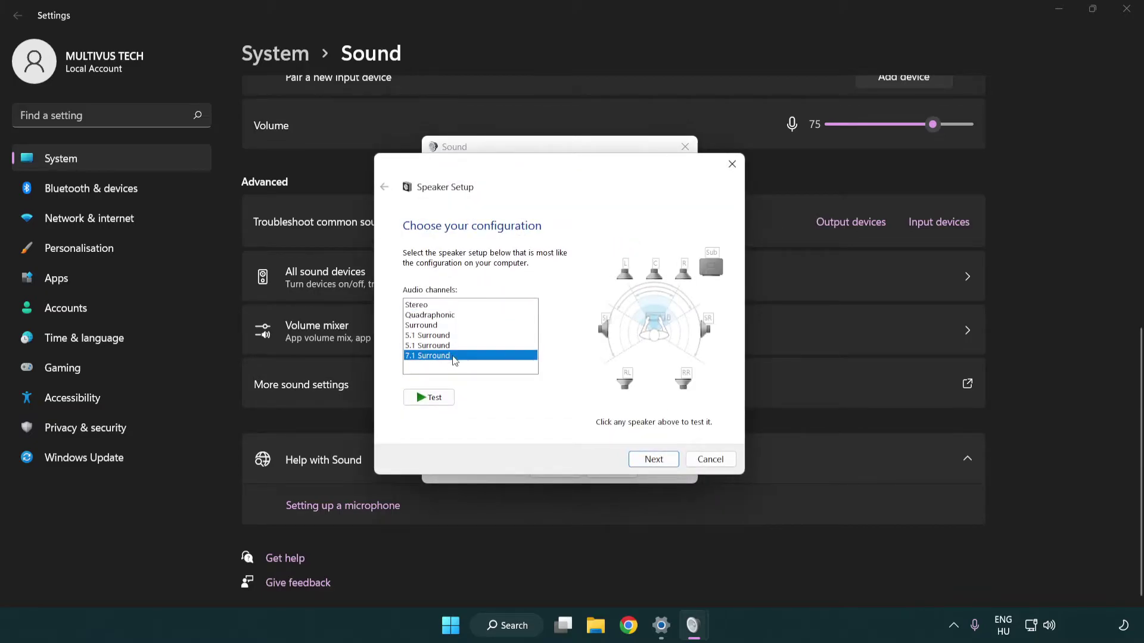
{"action": "left_click", "coordinate": [654, 459]}
{"action": "left_click", "coordinate": [650, 459]}
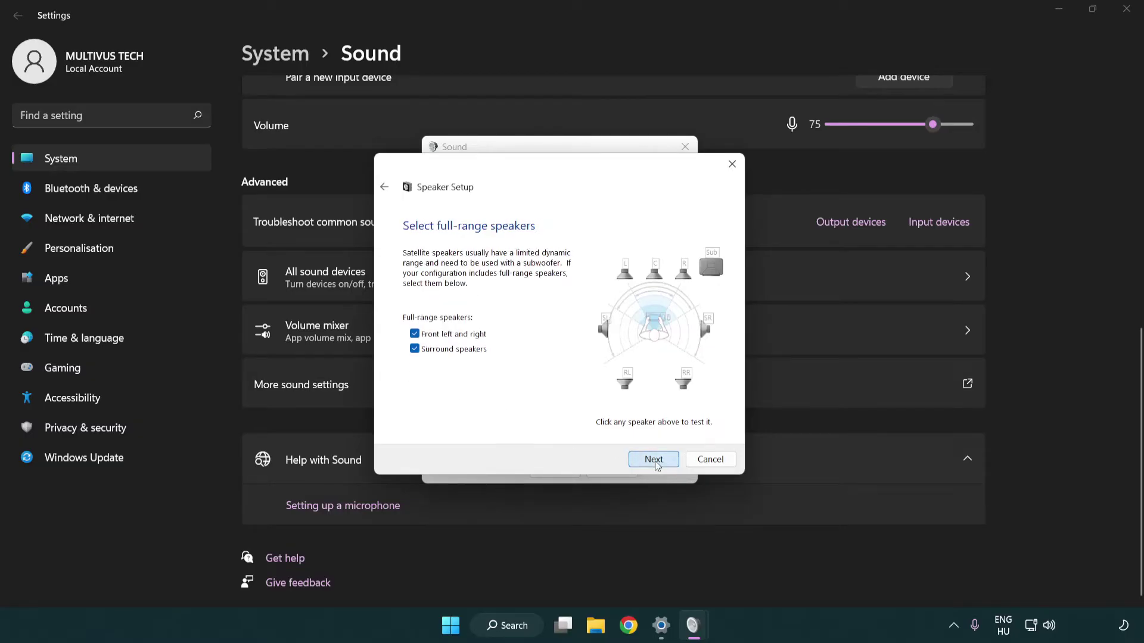
{"action": "left_click", "coordinate": [640, 457]}
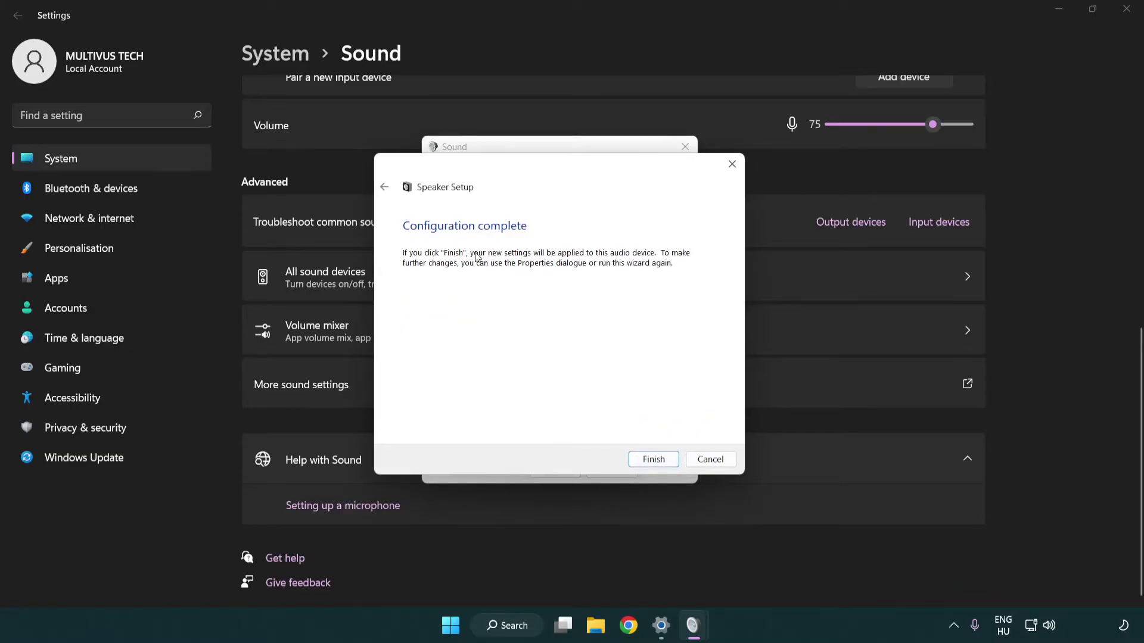
{"action": "left_click", "coordinate": [651, 459]}
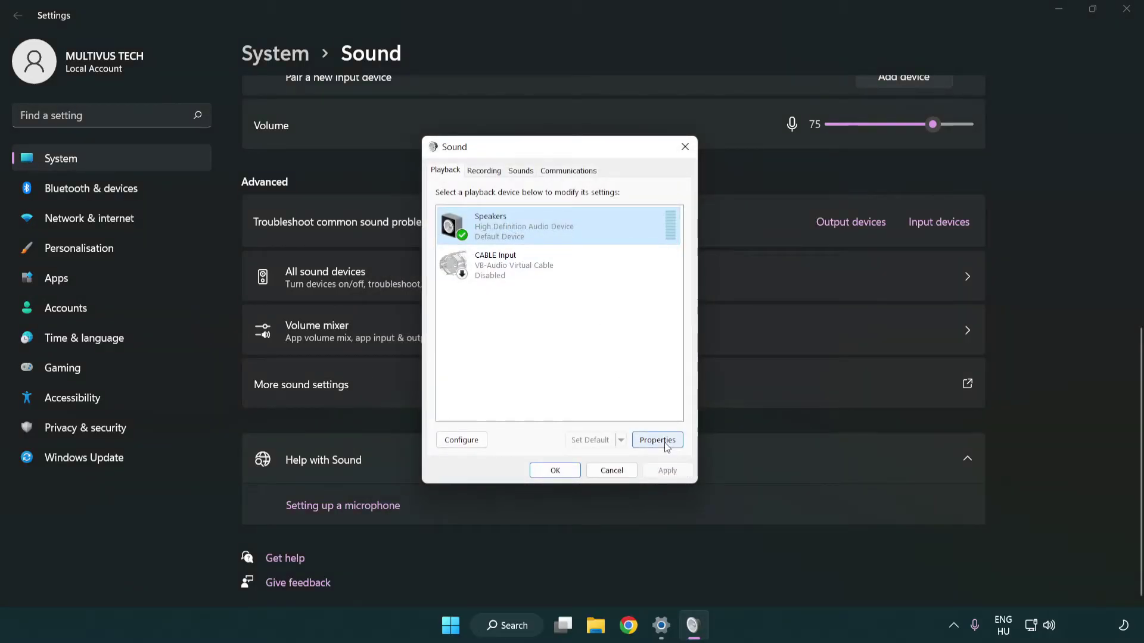
In Speakers Properties, turn off all sound enhancements.
{"action": "left_click", "coordinate": [657, 440]}
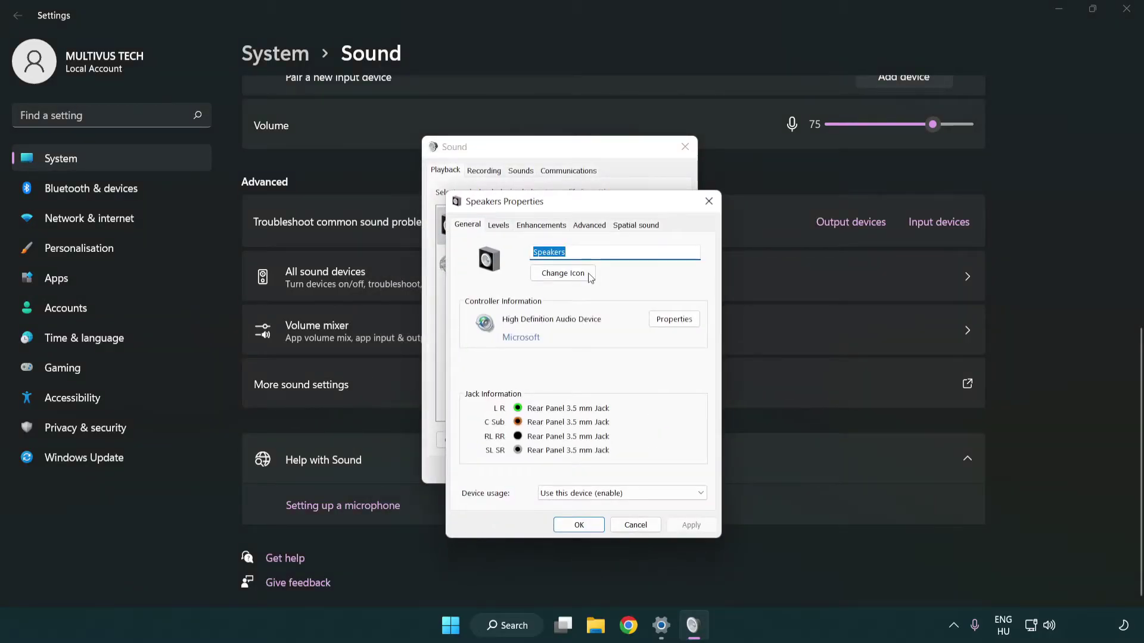
{"action": "left_click_drag", "start_coordinate": [576, 204], "coordinate": [558, 156]}
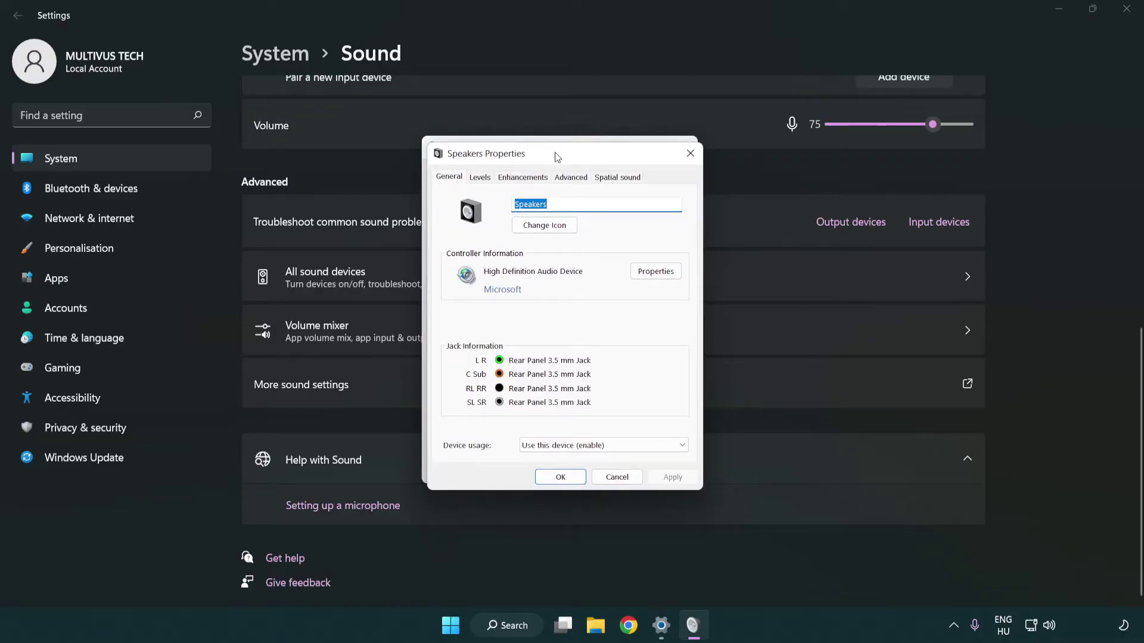
{"action": "left_click", "coordinate": [523, 176]}
{"action": "left_click", "coordinate": [452, 239]}
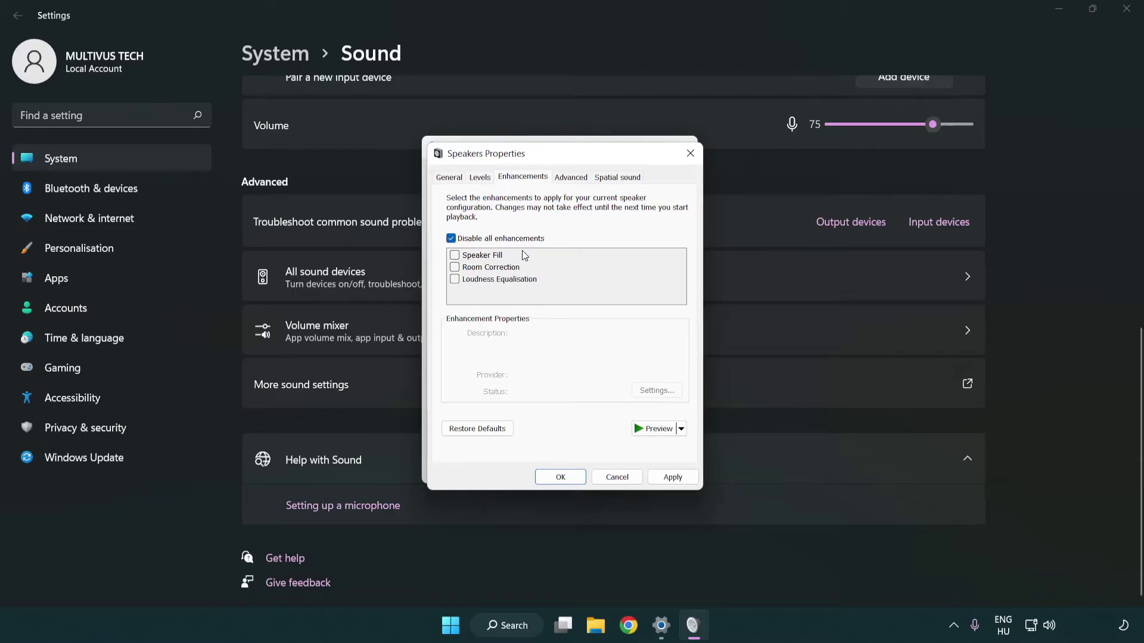
Keep the default format at 16 bit, 48000 Hz (DVD Quality), apply it, and close the sound dialogs.
{"action": "left_click", "coordinate": [575, 182]}
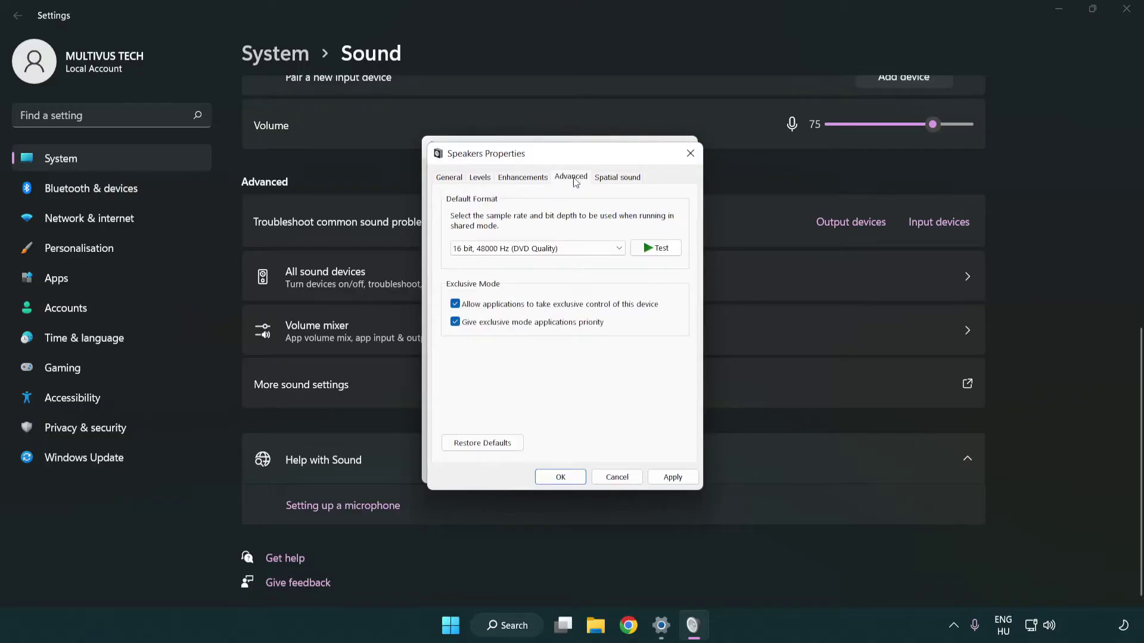
{"action": "left_click", "coordinate": [513, 249]}
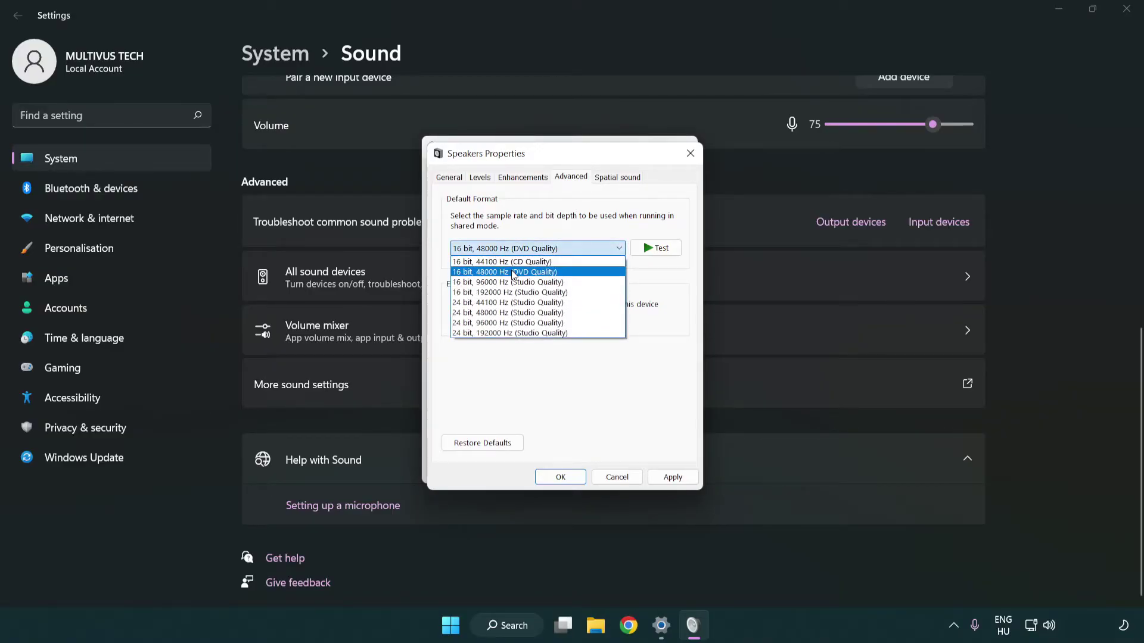
{"action": "left_click", "coordinate": [513, 272]}
{"action": "left_click", "coordinate": [670, 479]}
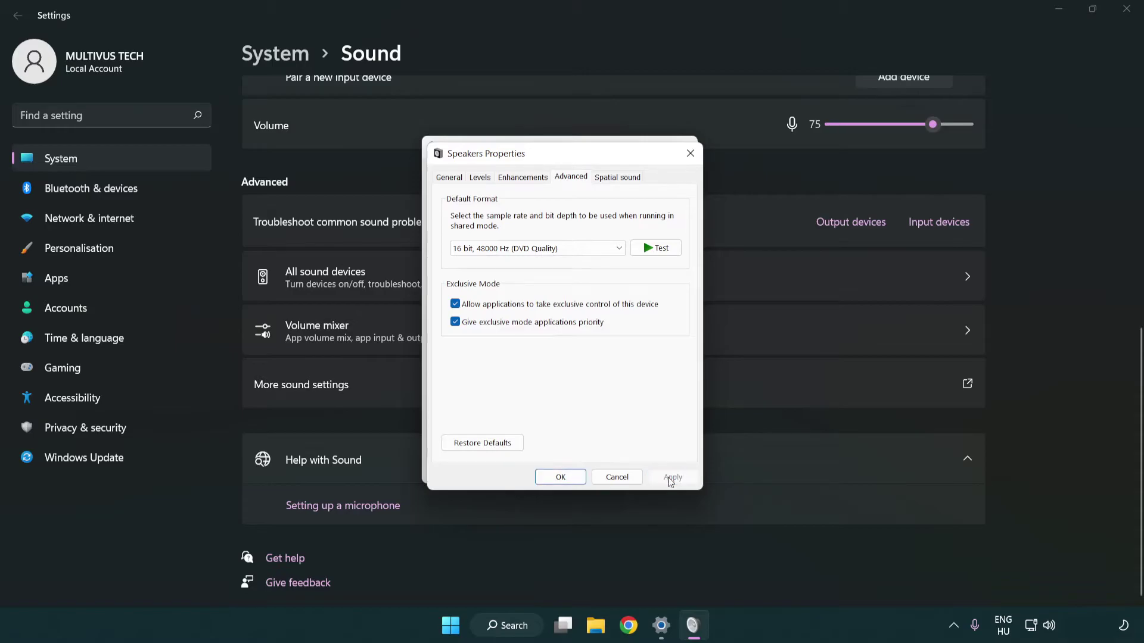
{"action": "left_click", "coordinate": [564, 479]}
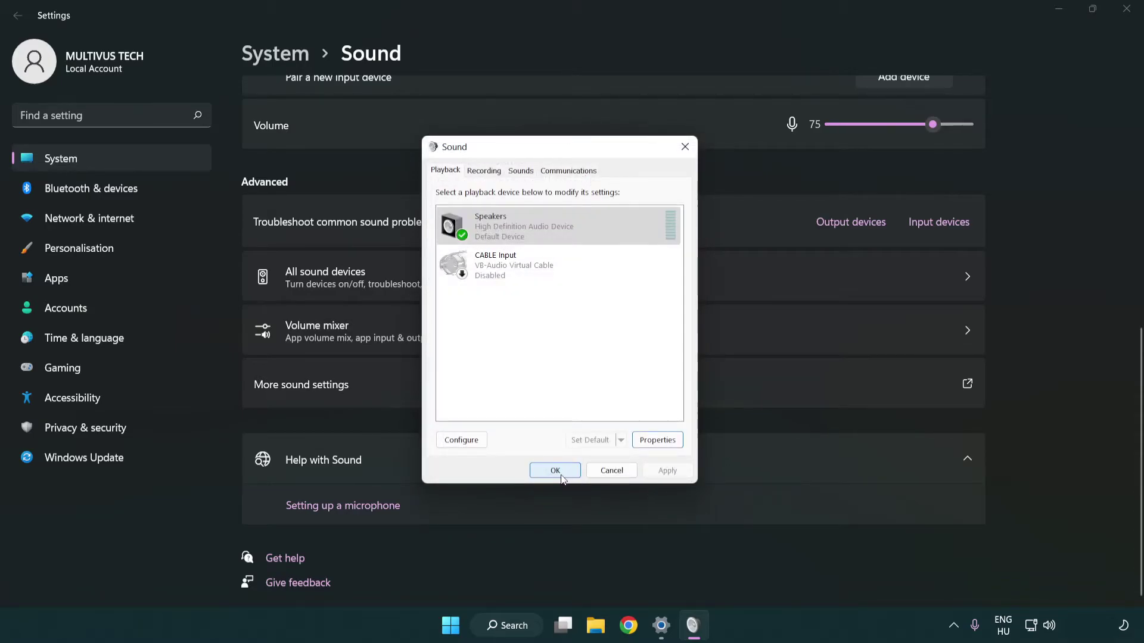
{"action": "left_click", "coordinate": [555, 471]}
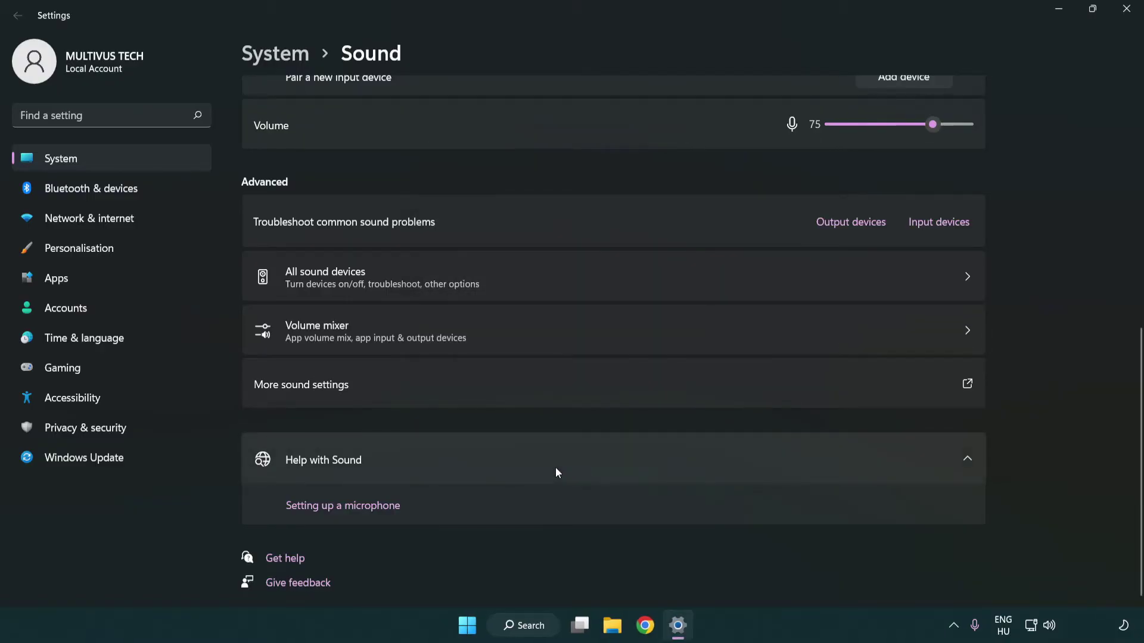
Close Settings and search Windows for 'device manager'.
{"action": "left_click", "coordinate": [1126, 8]}
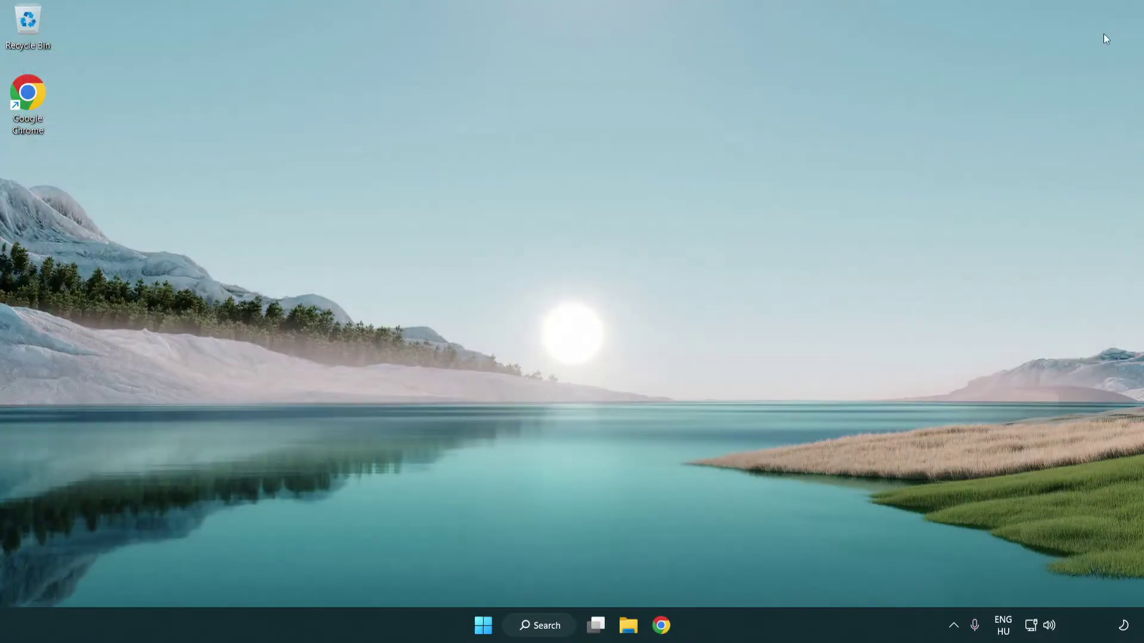
{"action": "left_click", "coordinate": [485, 628]}
{"action": "left_click", "coordinate": [758, 575]}
{"action": "left_click", "coordinate": [553, 635]}
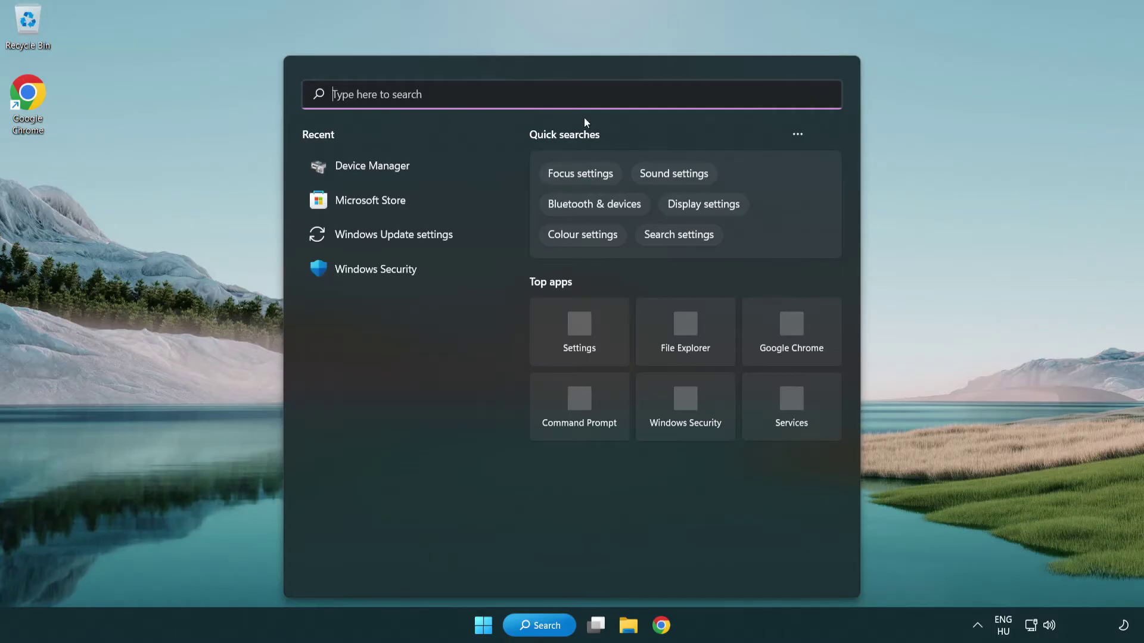
{"action": "type", "text": "device manager"}
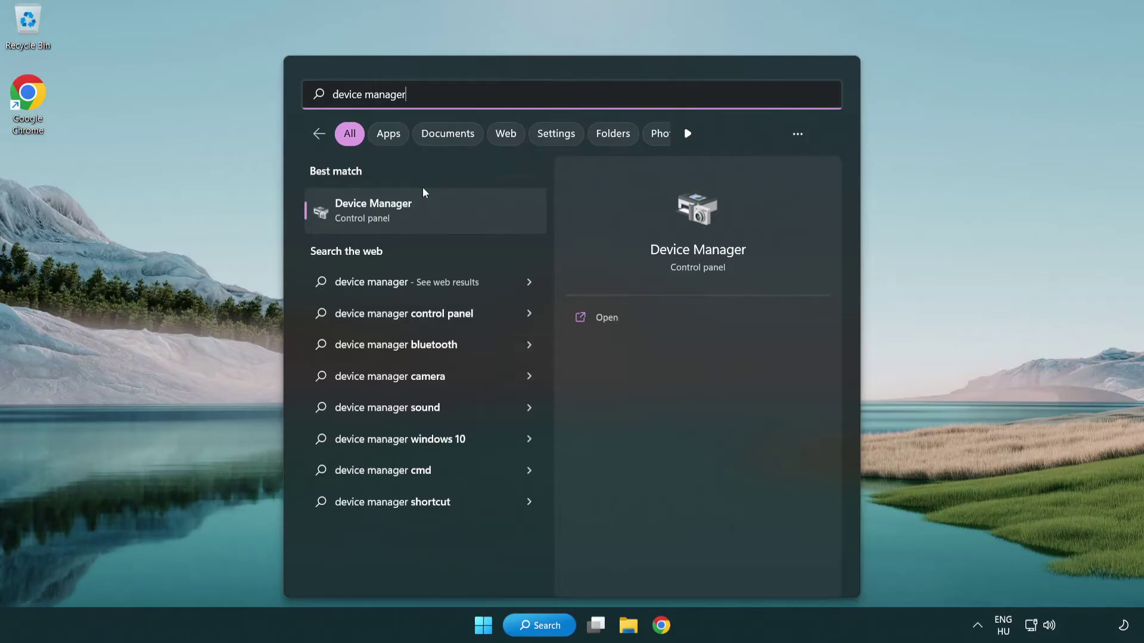
Launch Device Manager, expand Sound, video and game controllers, and right-click High Definition Audio Device.
{"action": "left_click", "coordinate": [468, 215]}
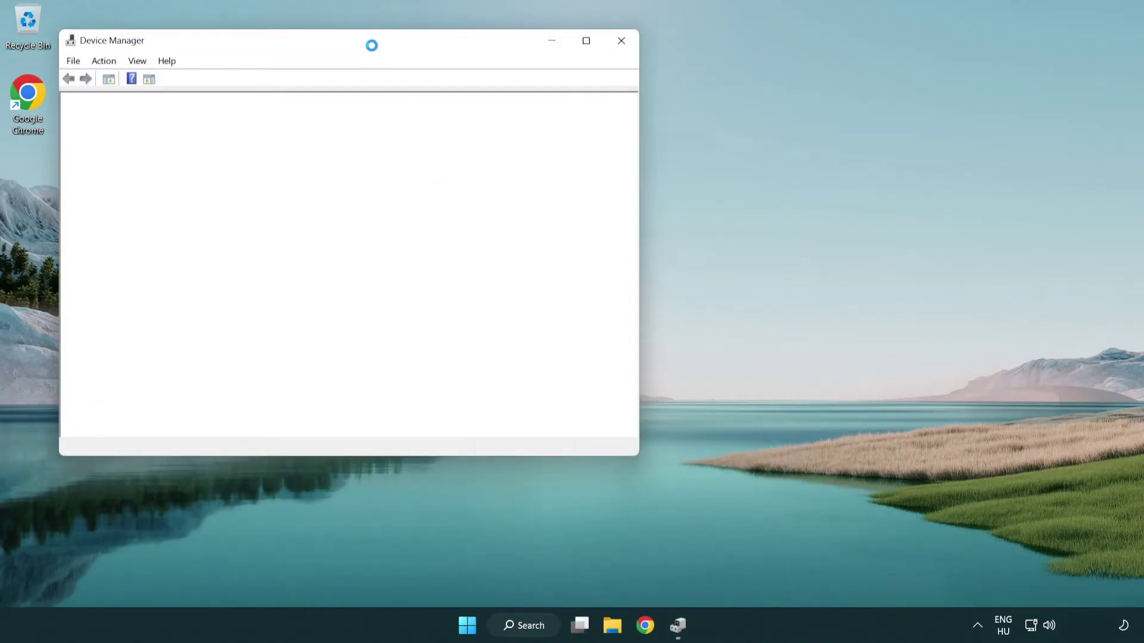
{"action": "left_click_drag", "start_coordinate": [363, 33], "coordinate": [578, 106]}
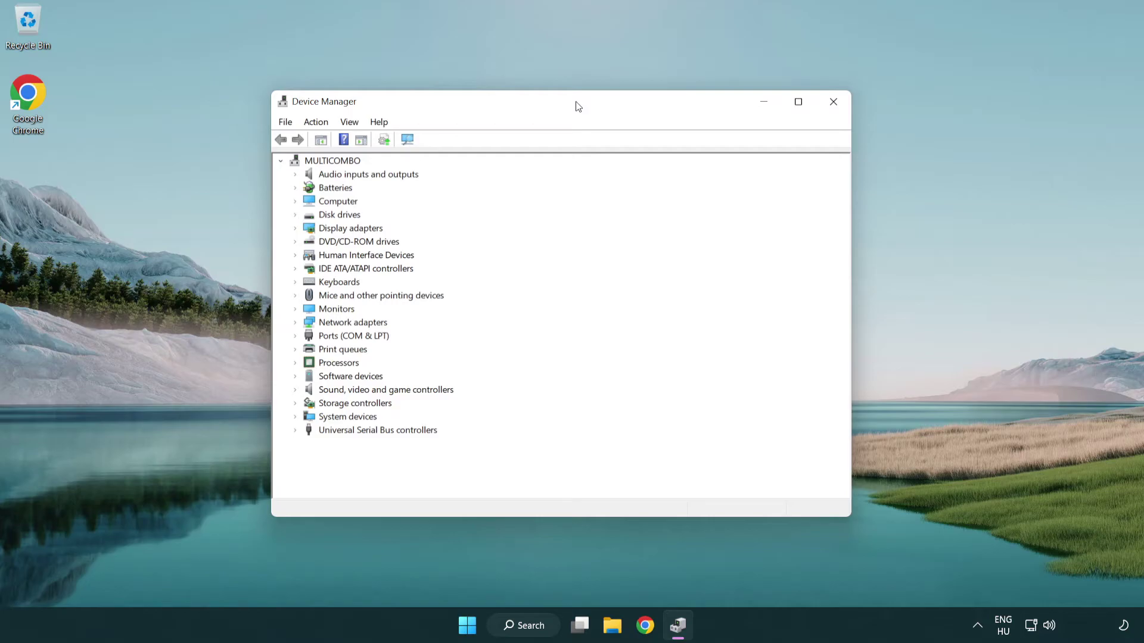
{"action": "left_click", "coordinate": [409, 392]}
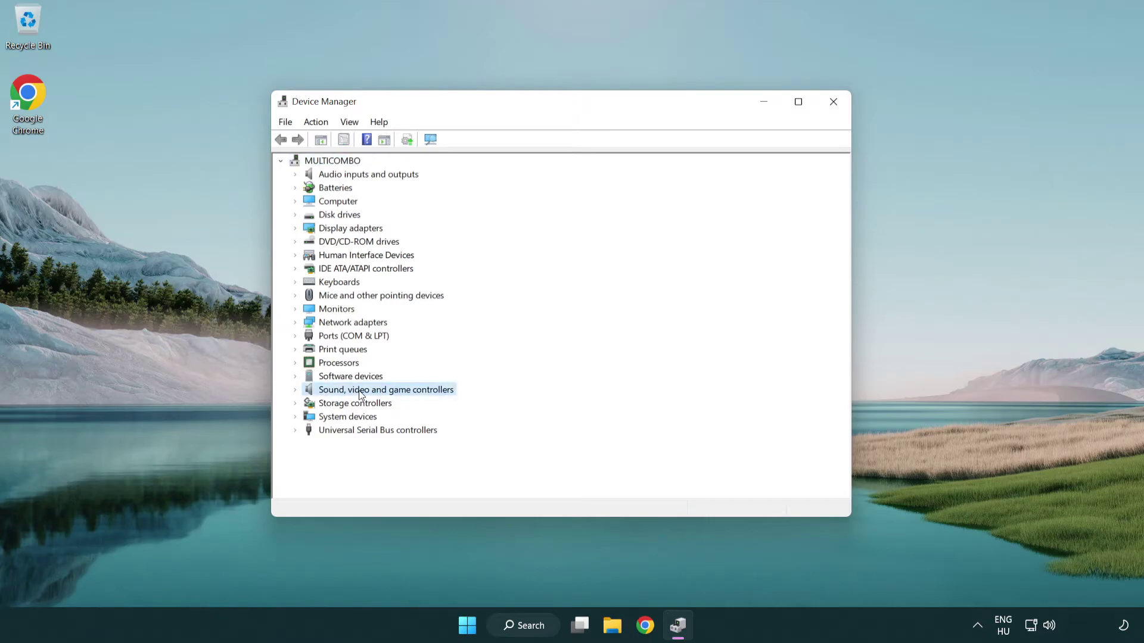
{"action": "left_click", "coordinate": [295, 390]}
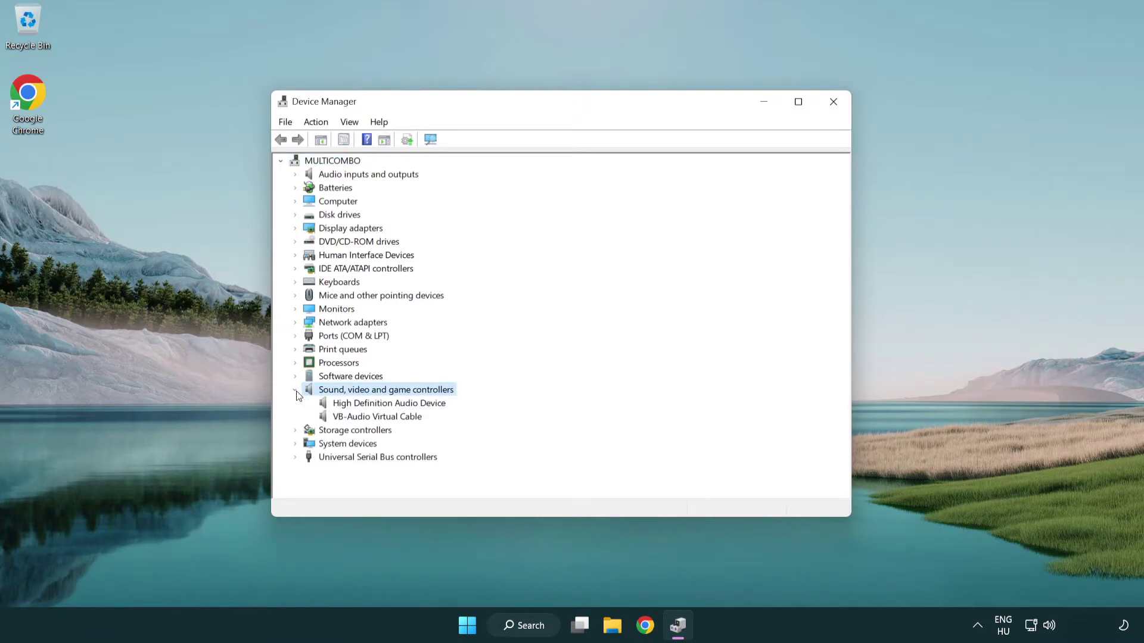
{"action": "left_click", "coordinate": [355, 406]}
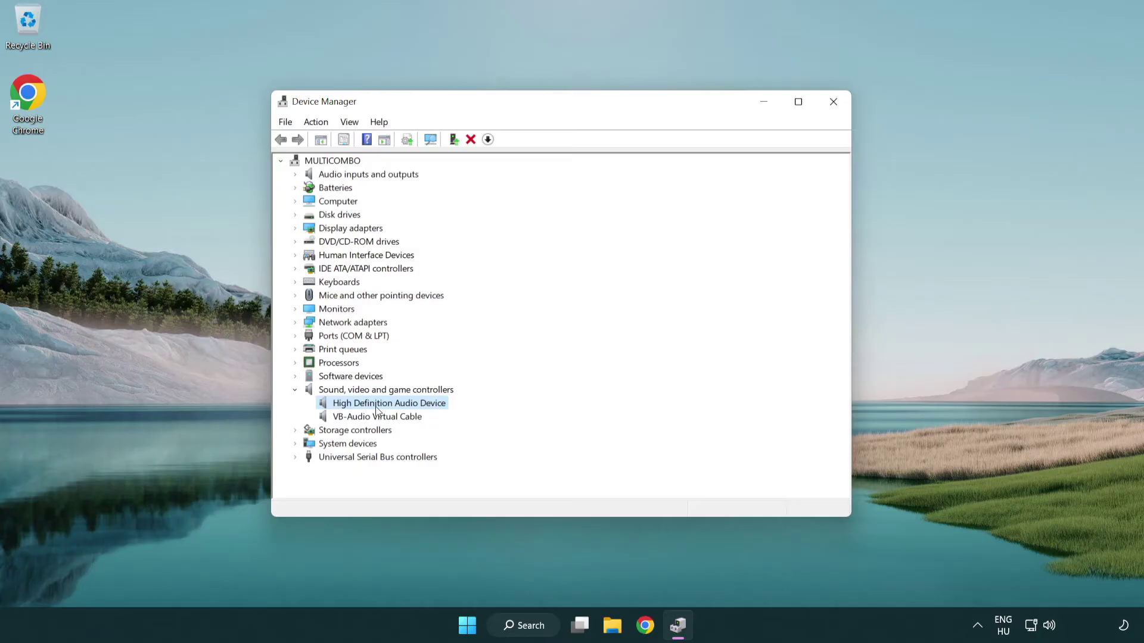
{"action": "right_click", "coordinate": [401, 407]}
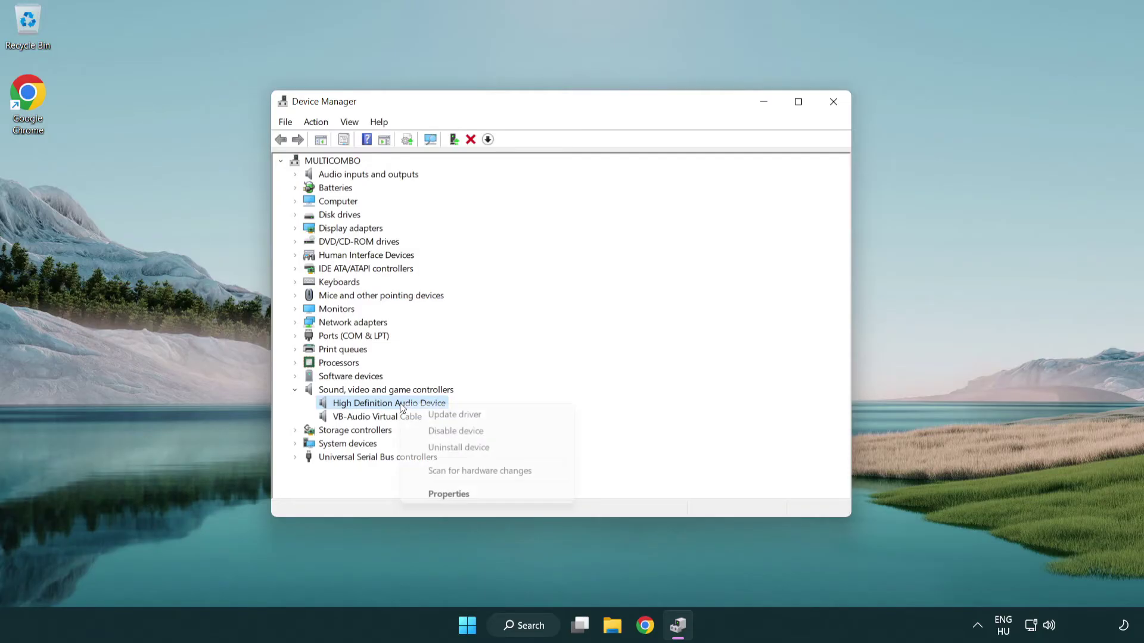
Reinstall the High Definition Audio Device driver from the computer's compatible driver list, accepting the warning.
{"action": "left_click", "coordinate": [494, 417]}
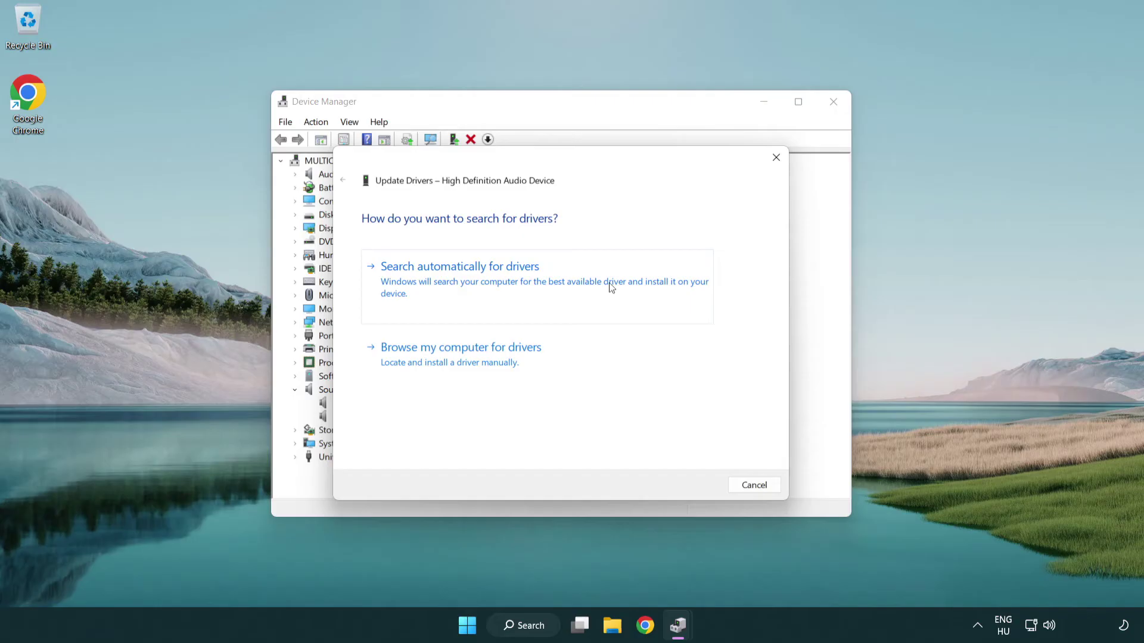
{"action": "left_click", "coordinate": [464, 374]}
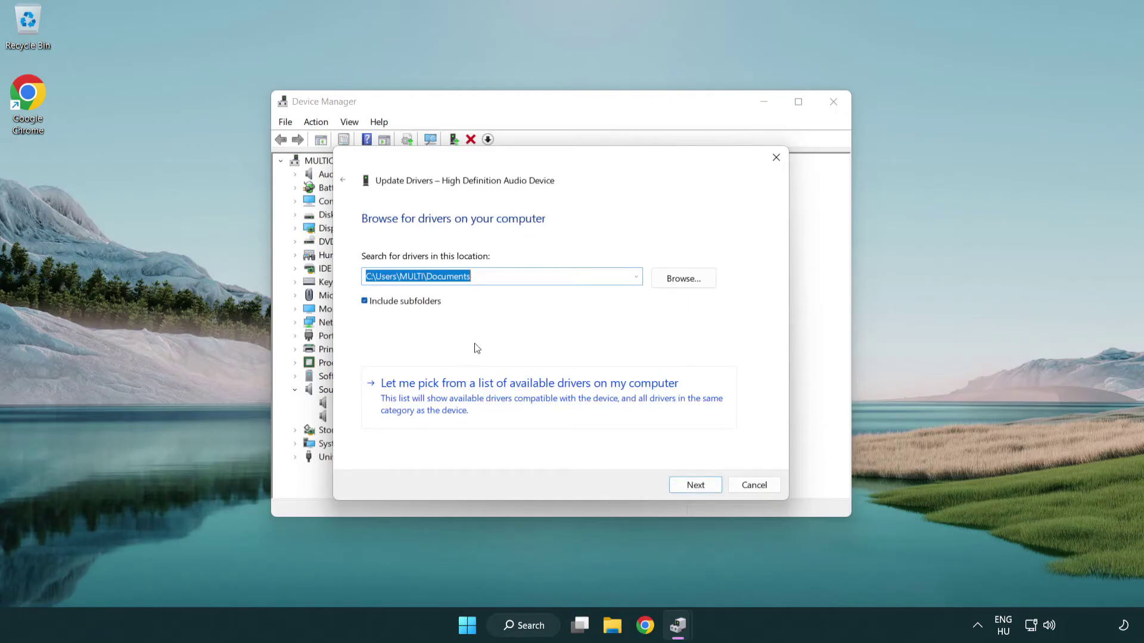
{"action": "left_click", "coordinate": [549, 402]}
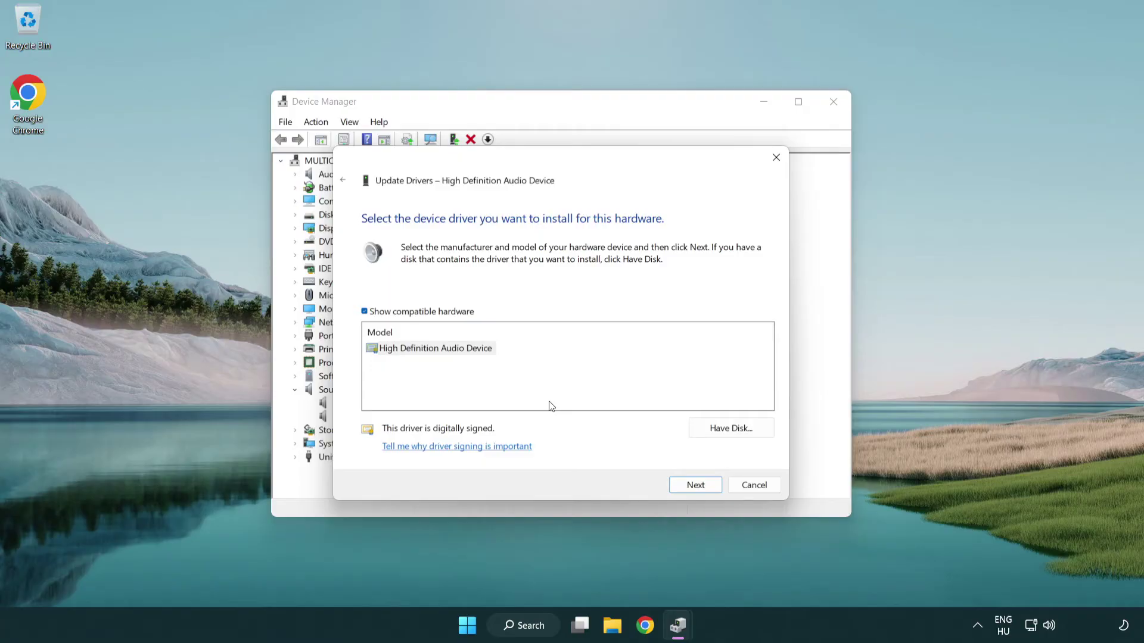
{"action": "left_click", "coordinate": [388, 356]}
{"action": "left_click", "coordinate": [367, 350]}
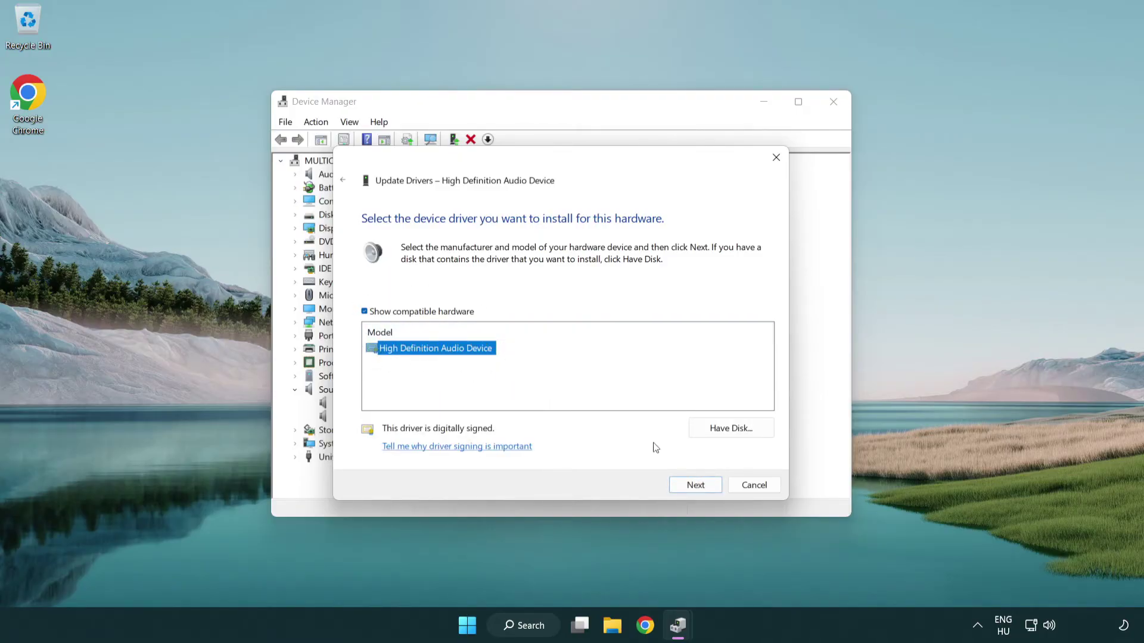
{"action": "left_click", "coordinate": [709, 490]}
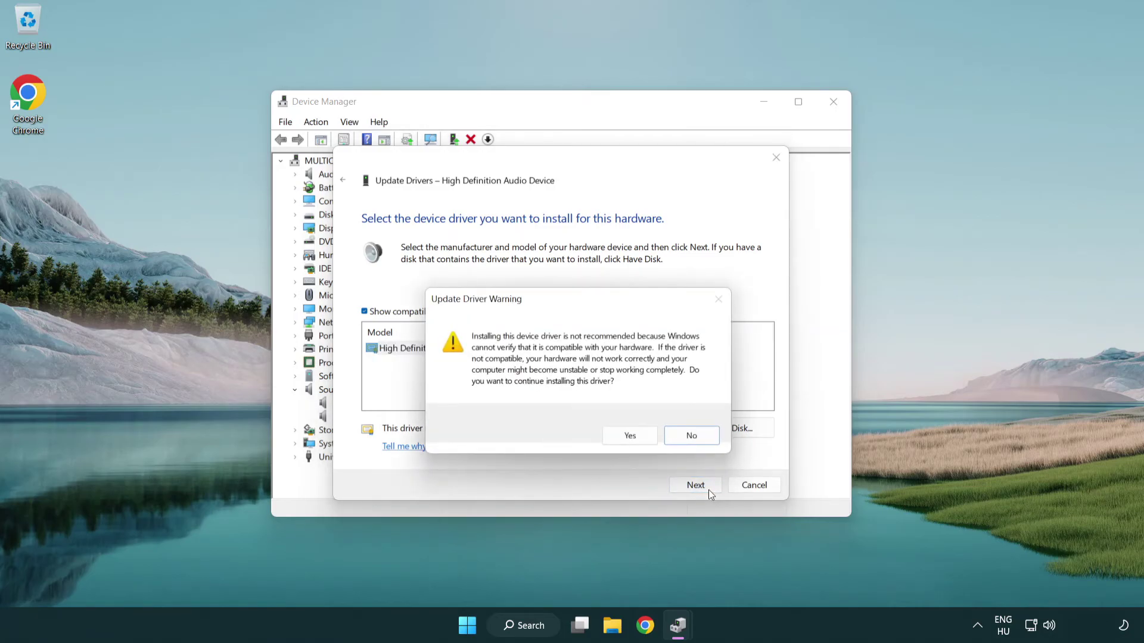
{"action": "left_click", "coordinate": [631, 439]}
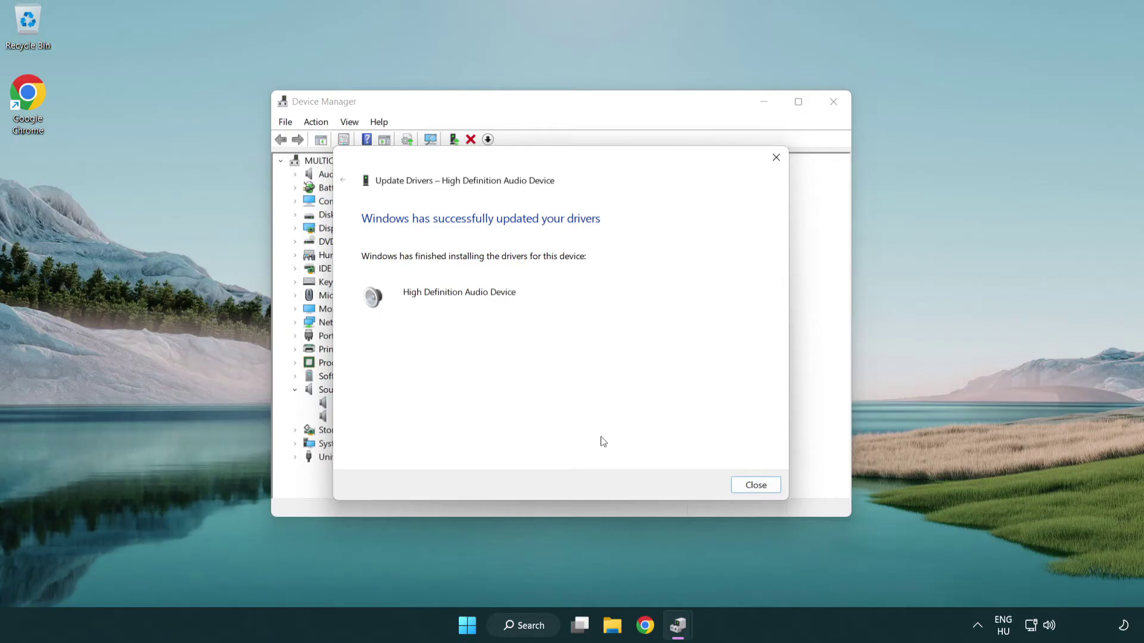
Close the finished driver wizard and Device Manager, then bring up the Start menu power options.
{"action": "left_click", "coordinate": [756, 486]}
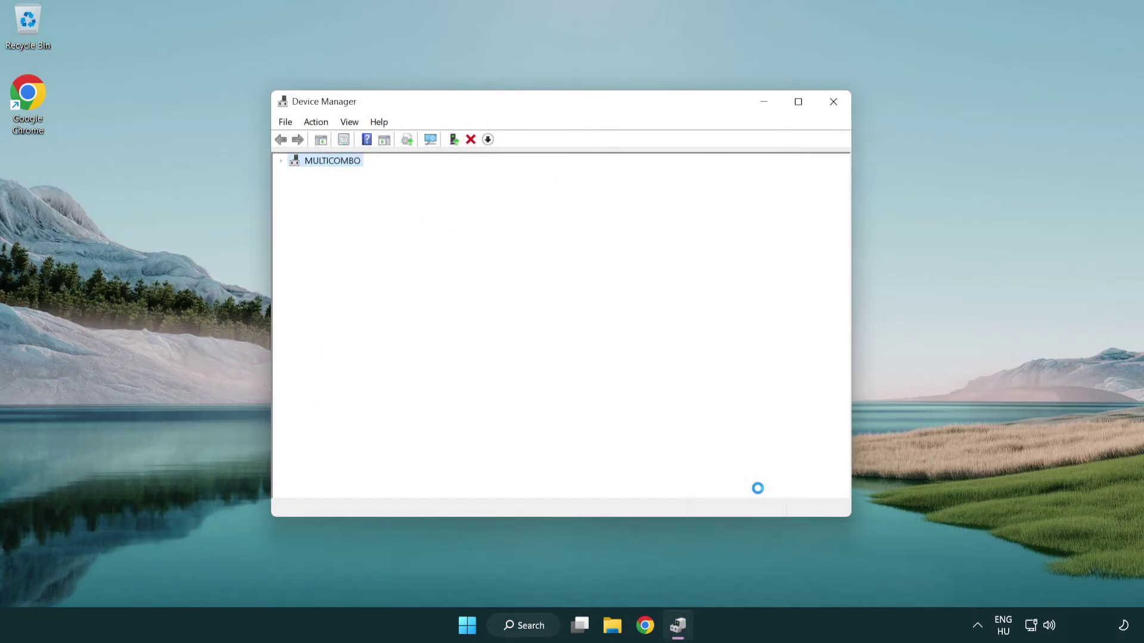
{"action": "left_click", "coordinate": [834, 103]}
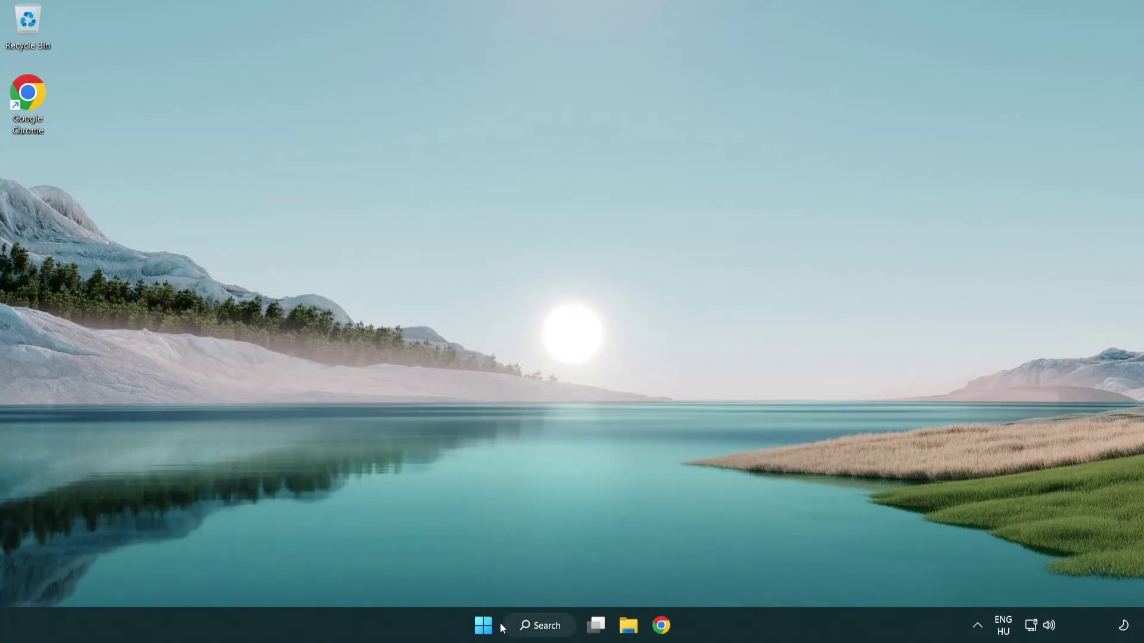
{"action": "left_click", "coordinate": [483, 624]}
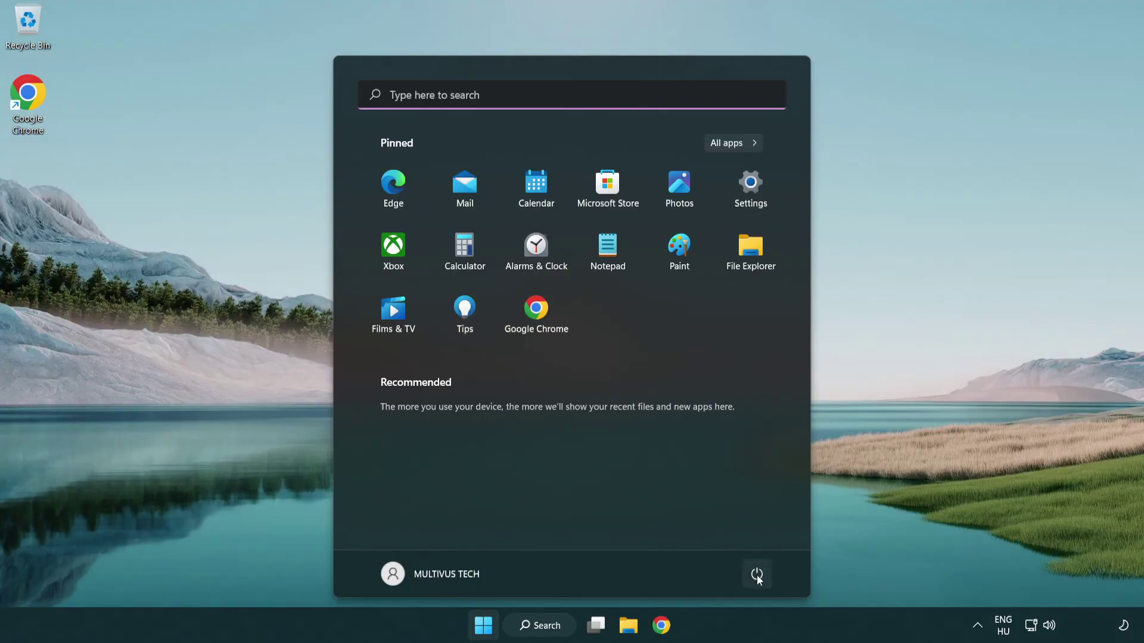
{"action": "left_click", "coordinate": [756, 576]}
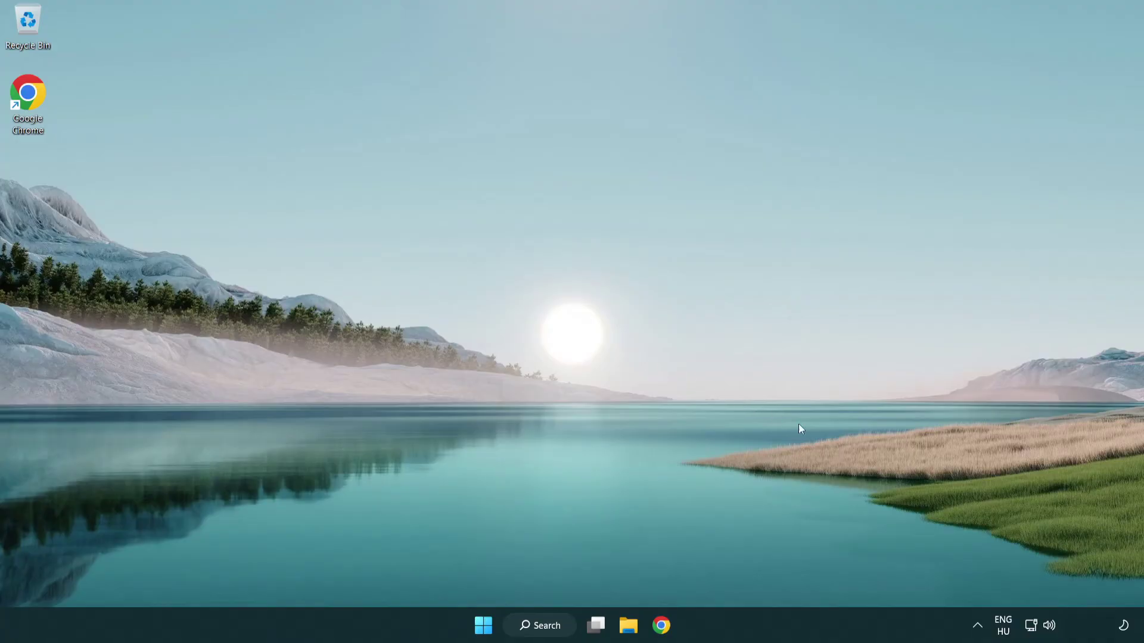
Launch Troubleshoot sound problems from the taskbar speaker icon's context menu.
{"action": "right_click", "coordinate": [1051, 629]}
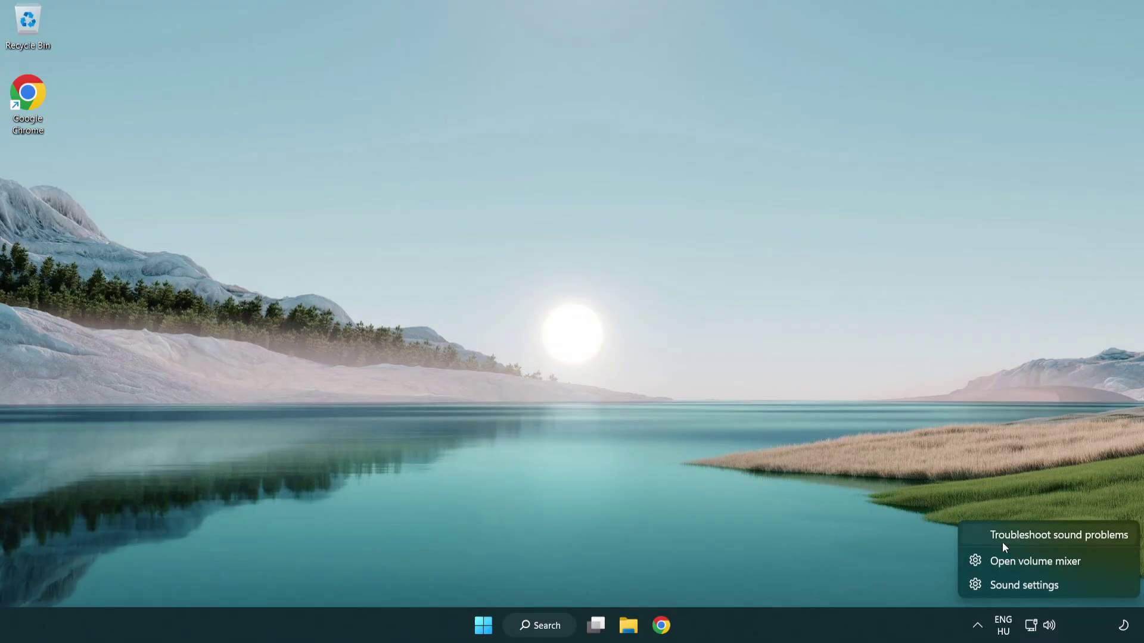
{"action": "left_click", "coordinate": [1043, 541]}
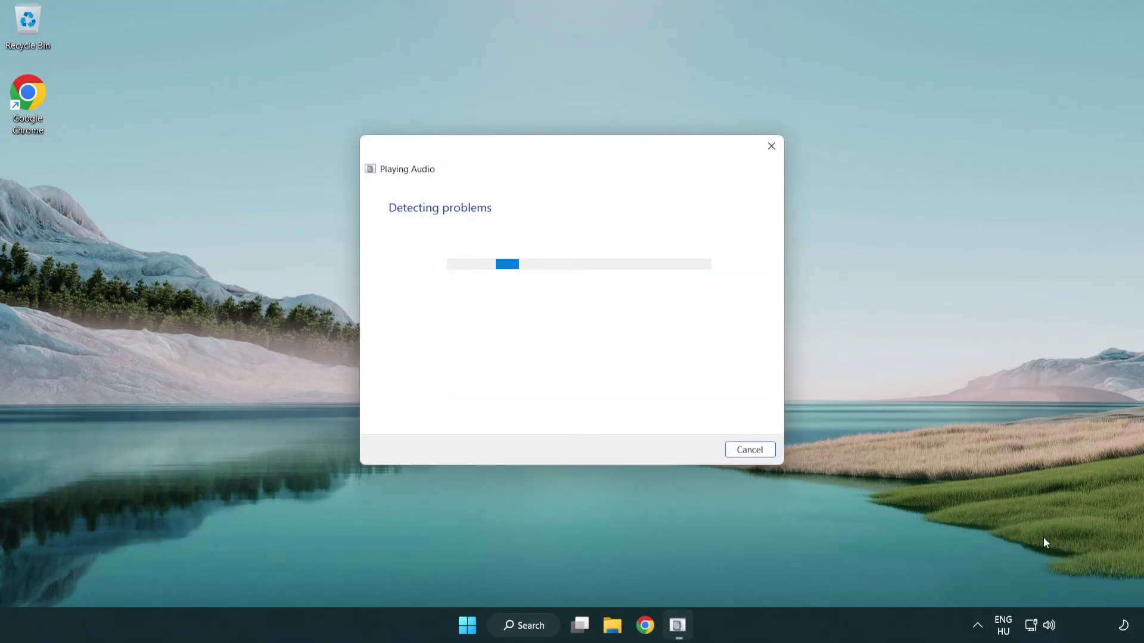